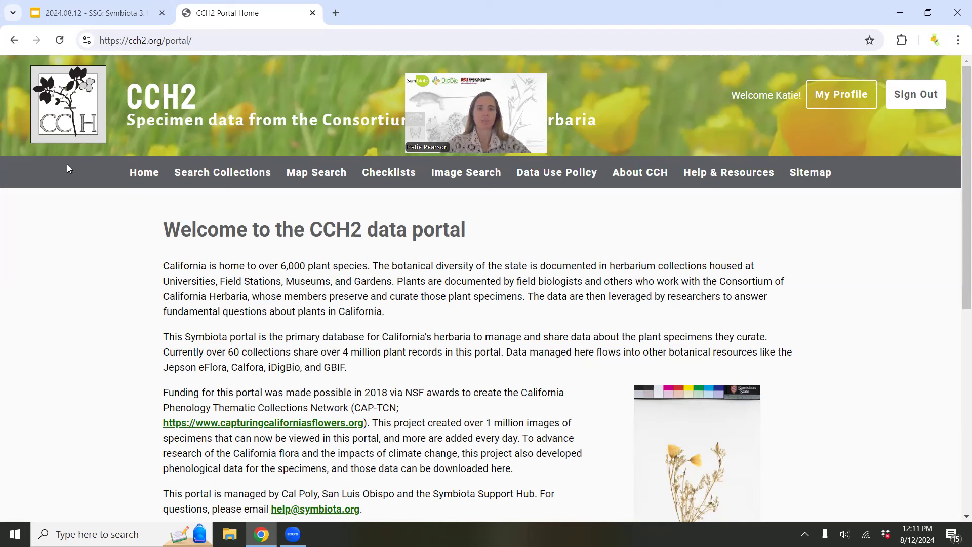
Step: Open the collections search, switch to the previous Sample Search Page, and look through its list of specimen collections
left_click(202, 177)
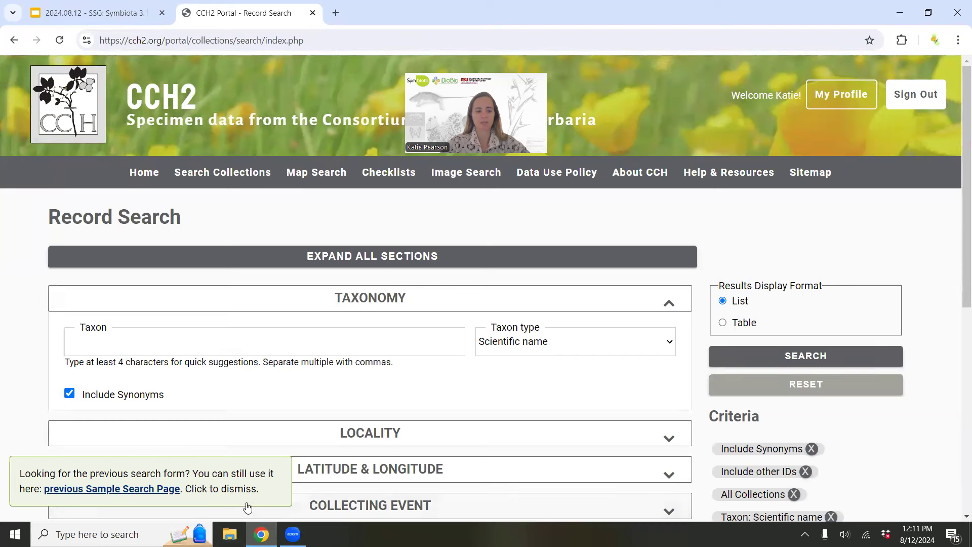
left_click(73, 491)
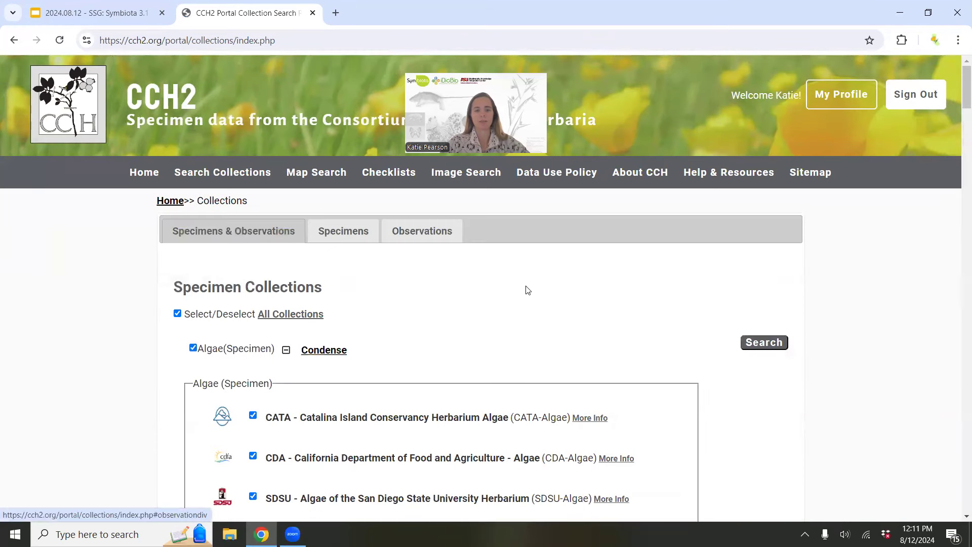
scroll(525, 287, "down", 2)
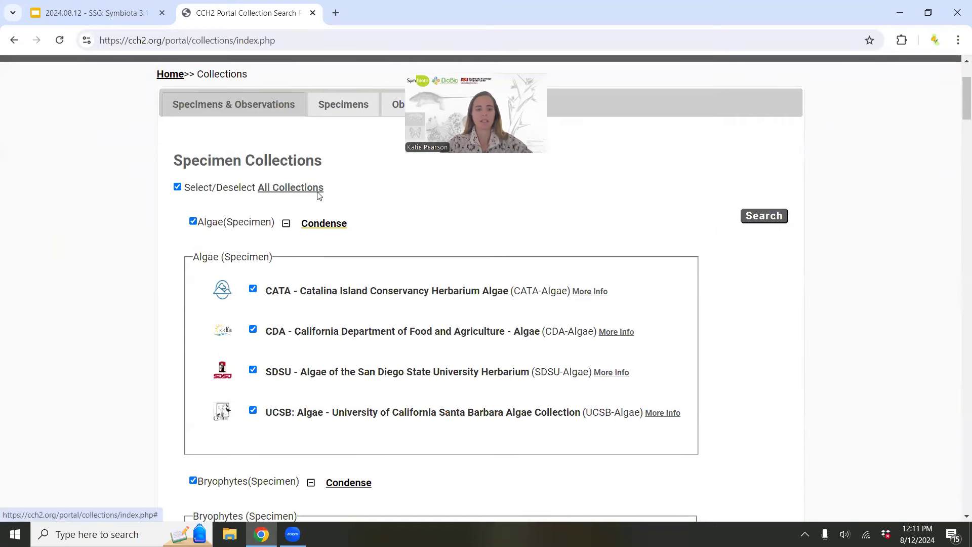
scroll(315, 172, "down", 12)
scroll(315, 172, "down", 3)
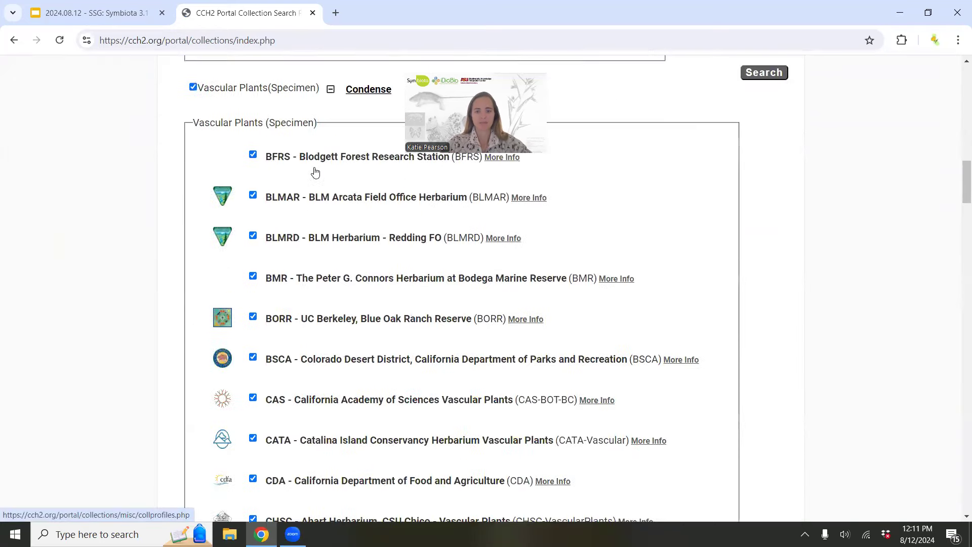
scroll(318, 187, "up", 20)
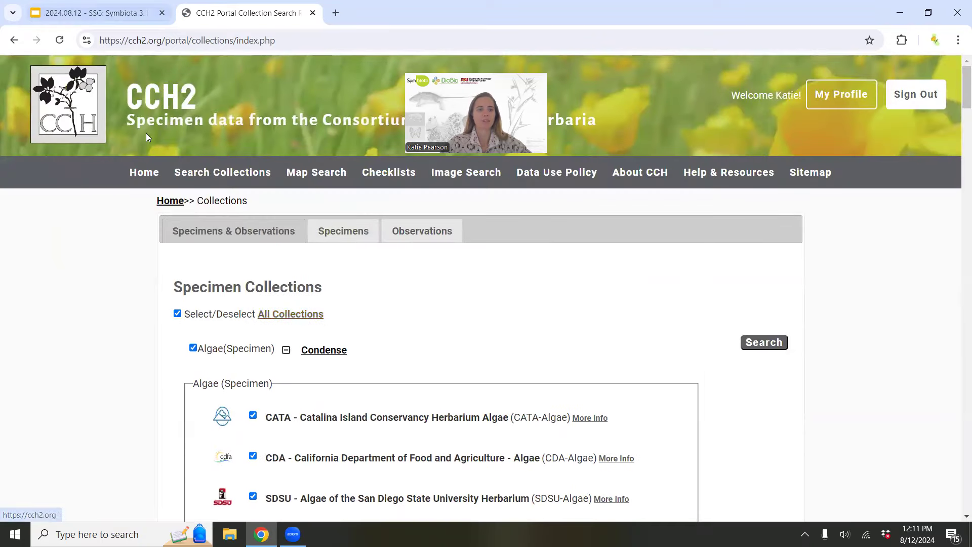
Step: Return to the new Record Search form and dismiss the notice about the previous search form
left_click(226, 174)
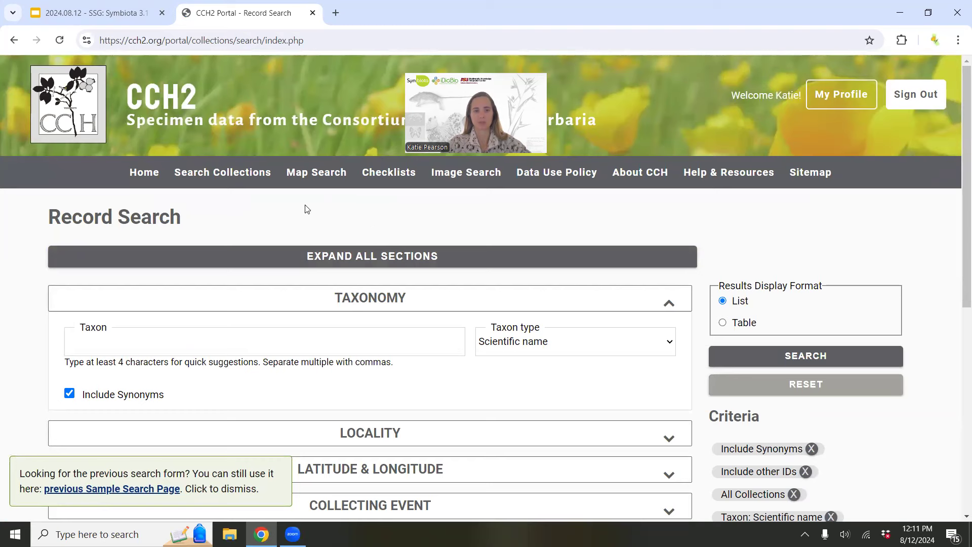
left_click(282, 501)
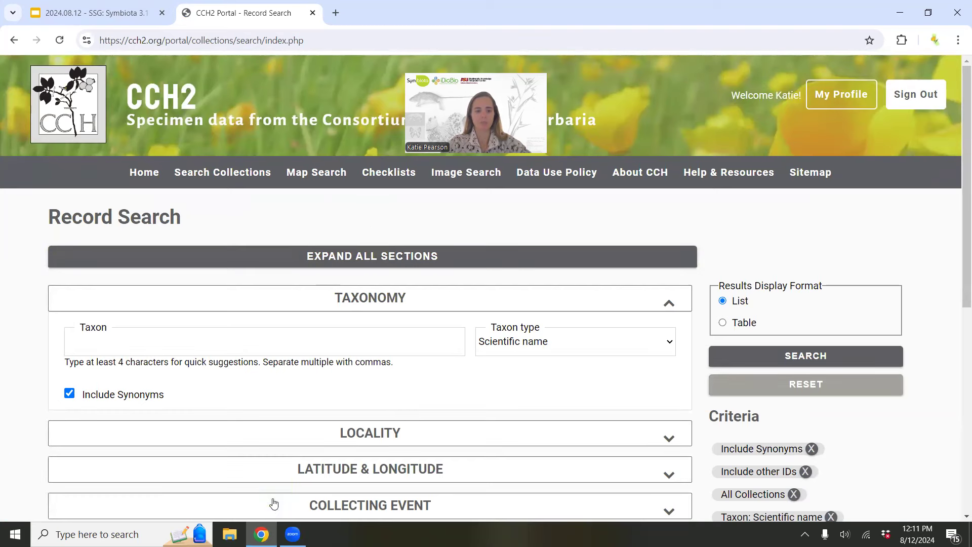
scroll(390, 288, "down", 2)
scroll(374, 268, "up", 1)
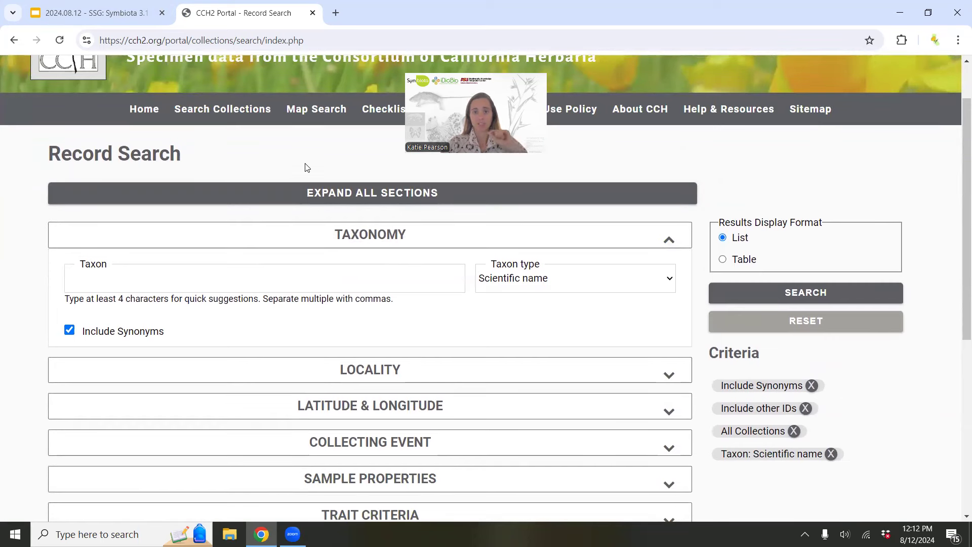
Step: Collapse the Taxonomy section and briefly open and close the Locality, Latitude & Longitude and Collecting Event sections
left_click(402, 236)
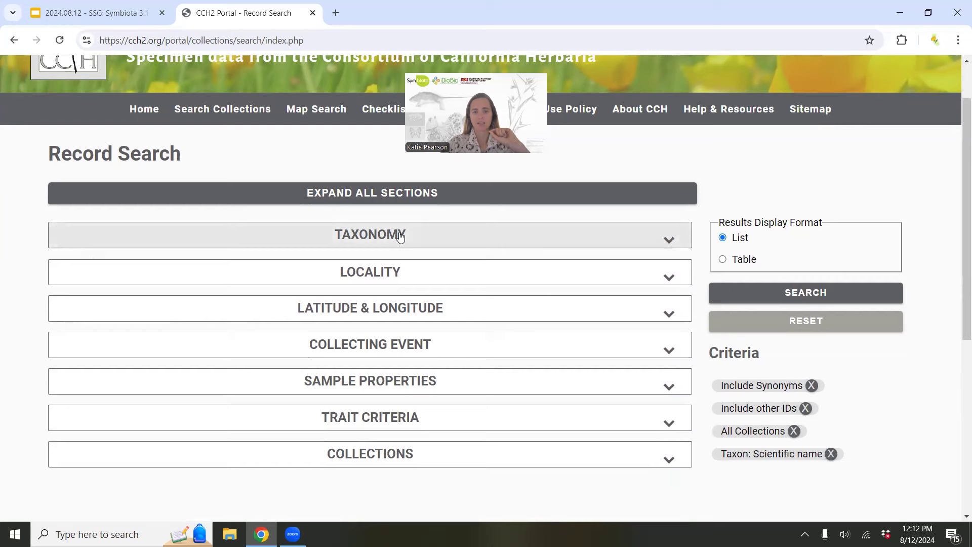
left_click(408, 280)
left_click(408, 280)
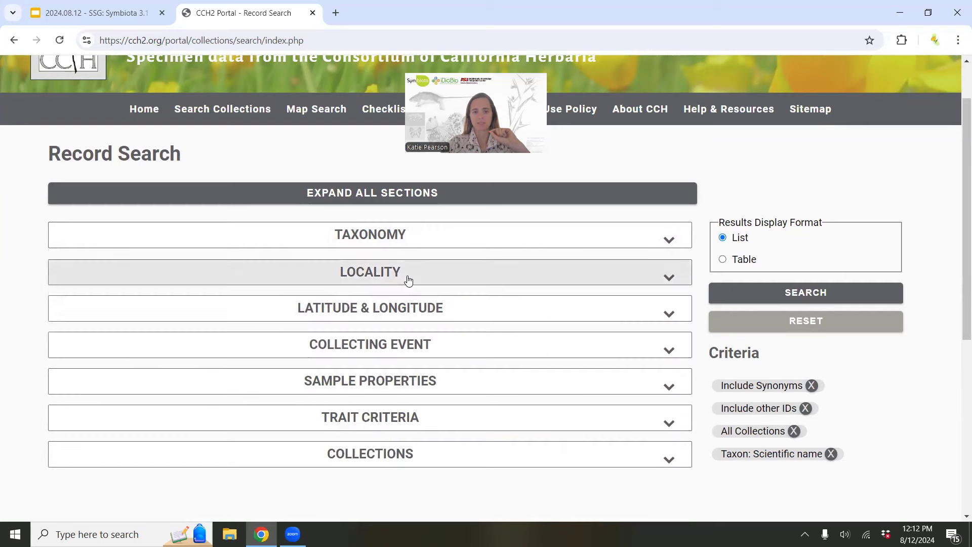
left_click(413, 307)
left_click(413, 307)
left_click(425, 355)
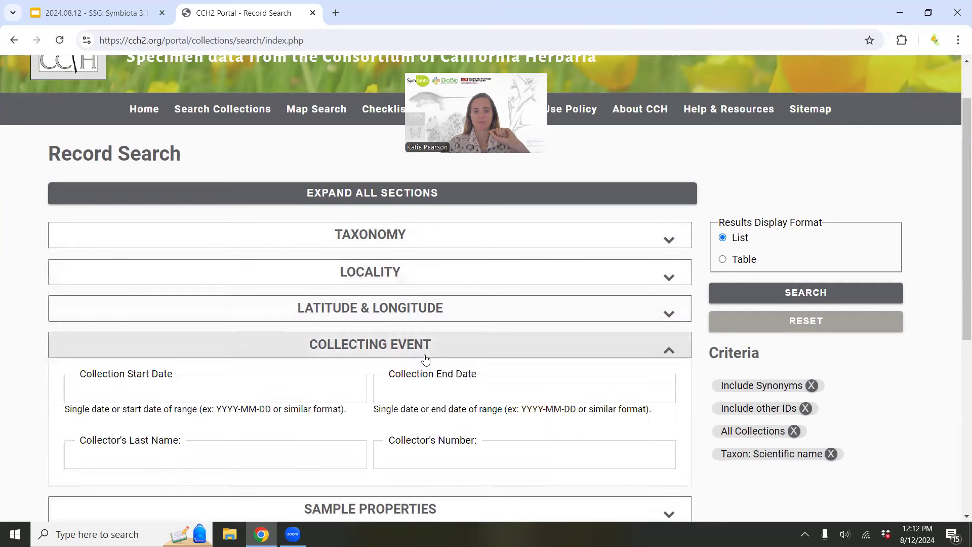
left_click(425, 355)
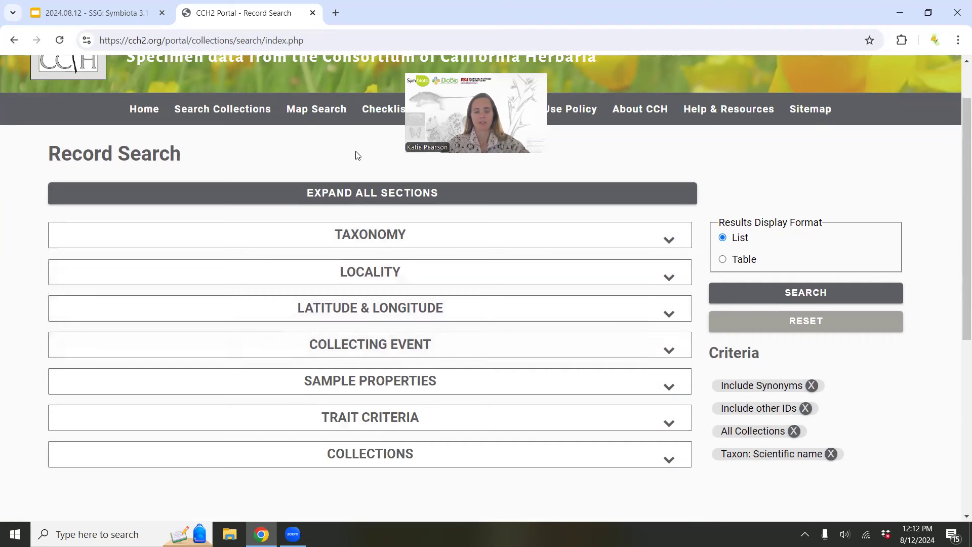
Step: Expand all sections of the search form to review the available criteria through Collections, and collapse them again
left_click(369, 193)
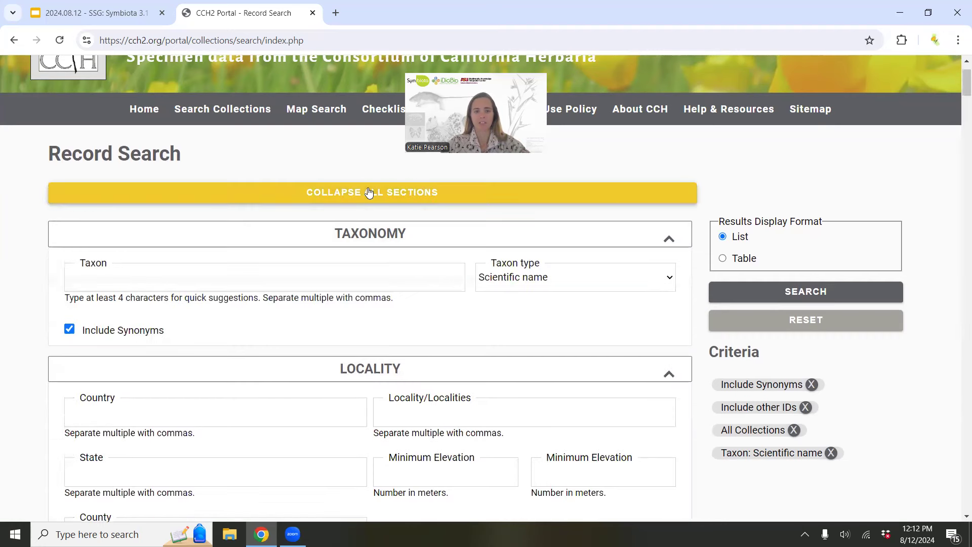
scroll(400, 236, "down", 20)
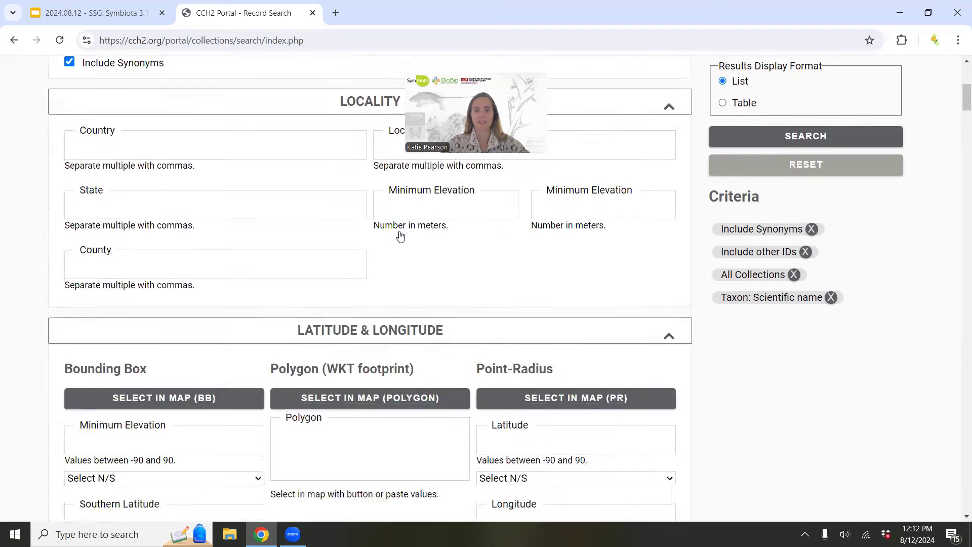
scroll(399, 236, "down", 3)
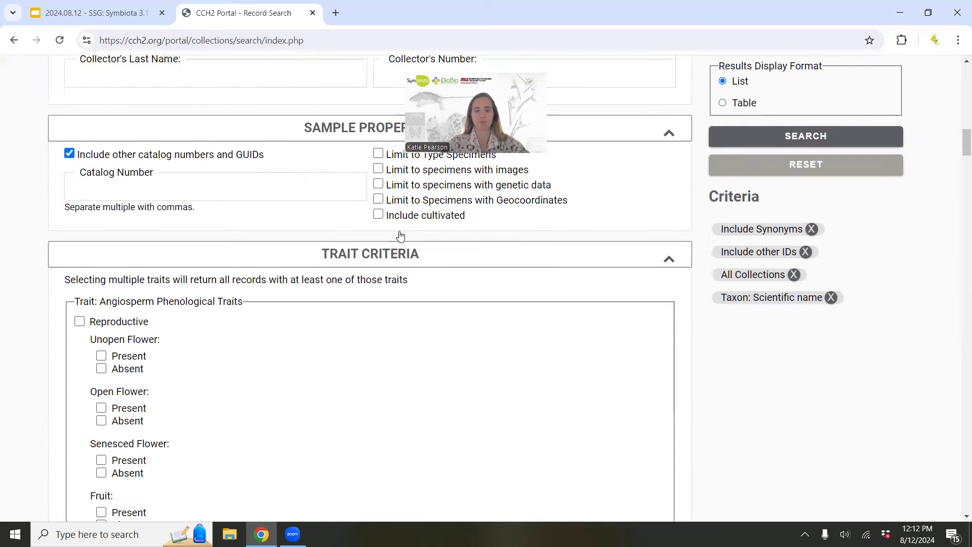
scroll(404, 241, "down", 3)
scroll(404, 241, "down", 7)
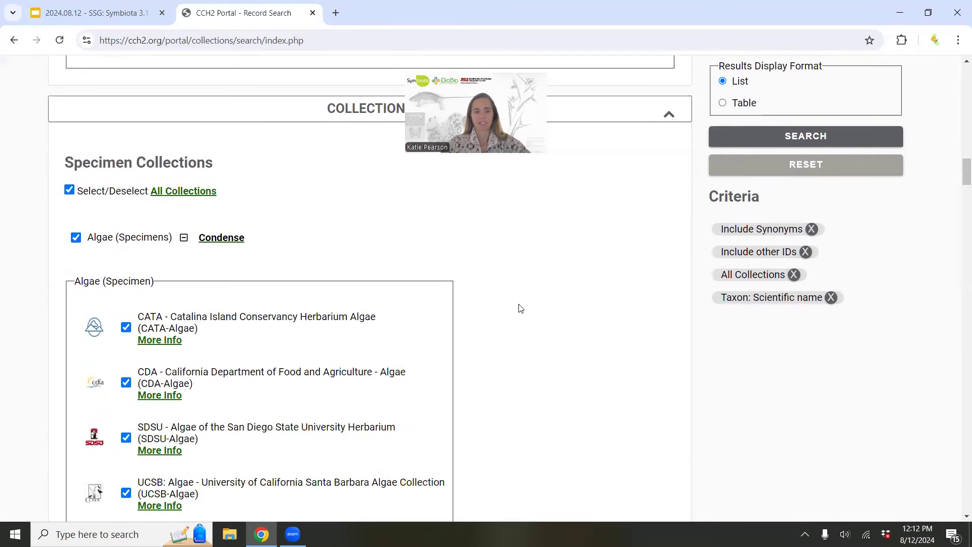
scroll(520, 308, "up", 1)
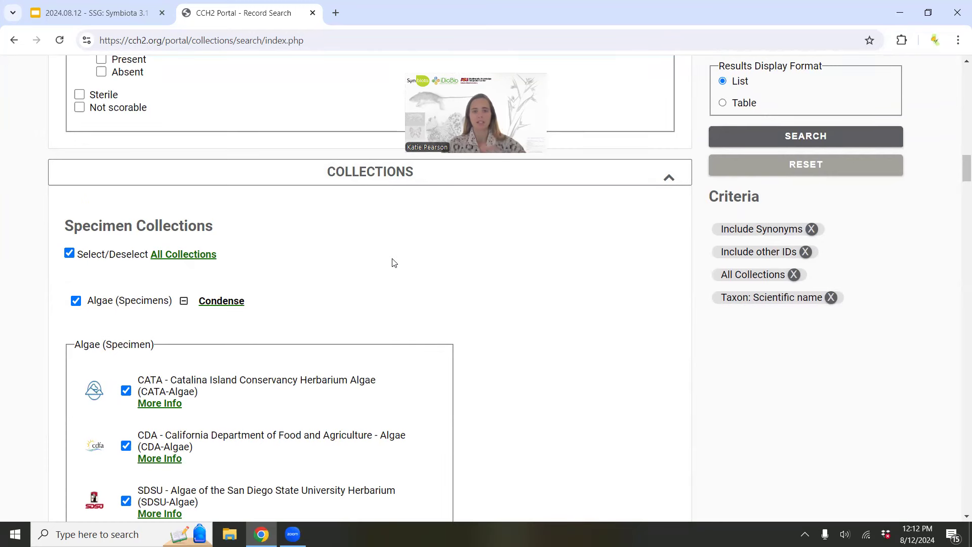
scroll(404, 187, "up", 15)
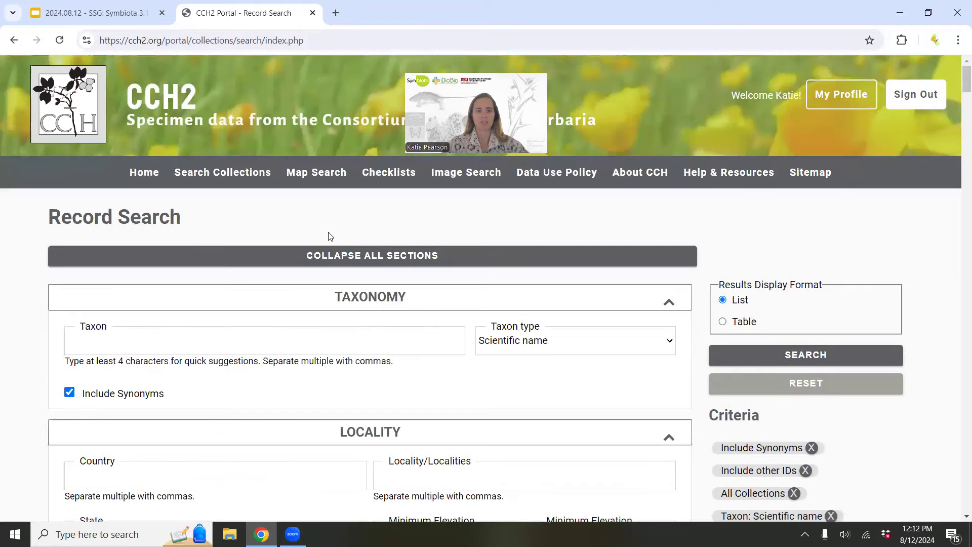
left_click(336, 264)
Step: Open the Collections section and deselect all specimen collections
scroll(369, 229, "down", 3)
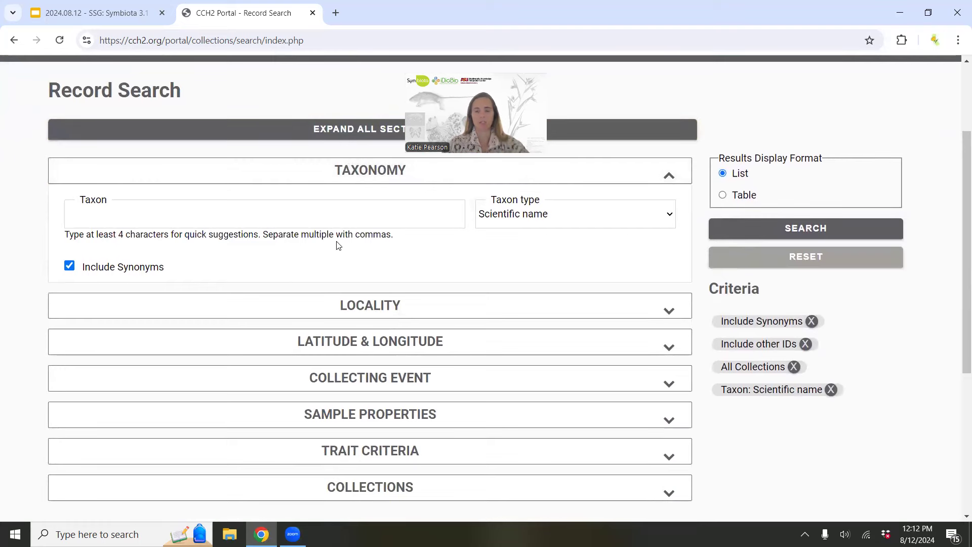
scroll(337, 171, "down", 3)
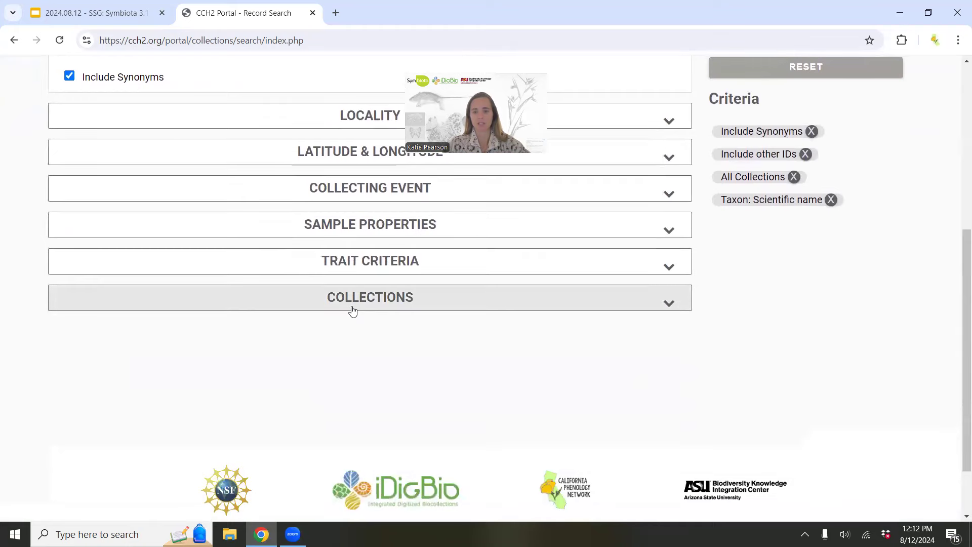
left_click(369, 304)
scroll(369, 304, "down", 2)
scroll(213, 301, "down", 5)
scroll(119, 286, "up", 4)
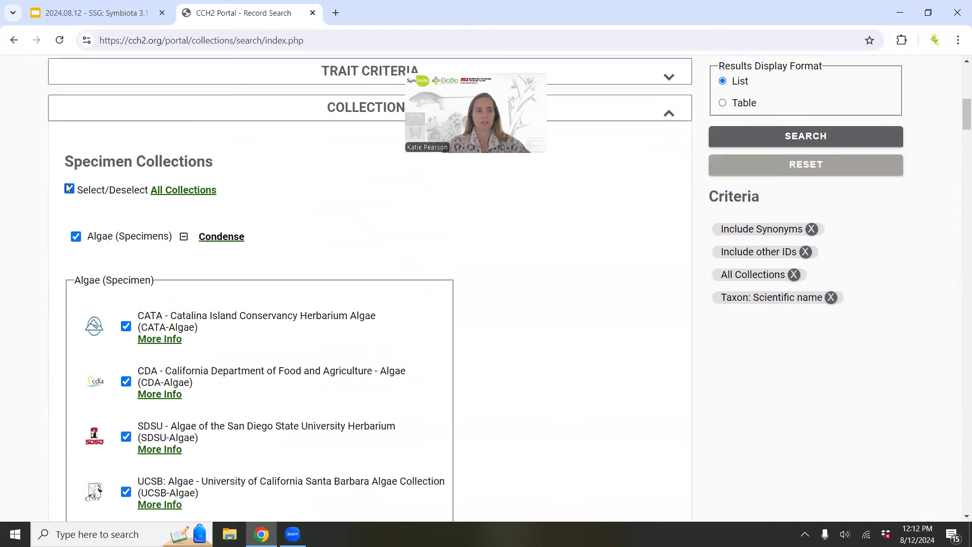
left_click(69, 188)
Step: Limit the search to the CLARK, CPH, CSLA and CSUSB vascular plant collections
scroll(211, 340, "down", 20)
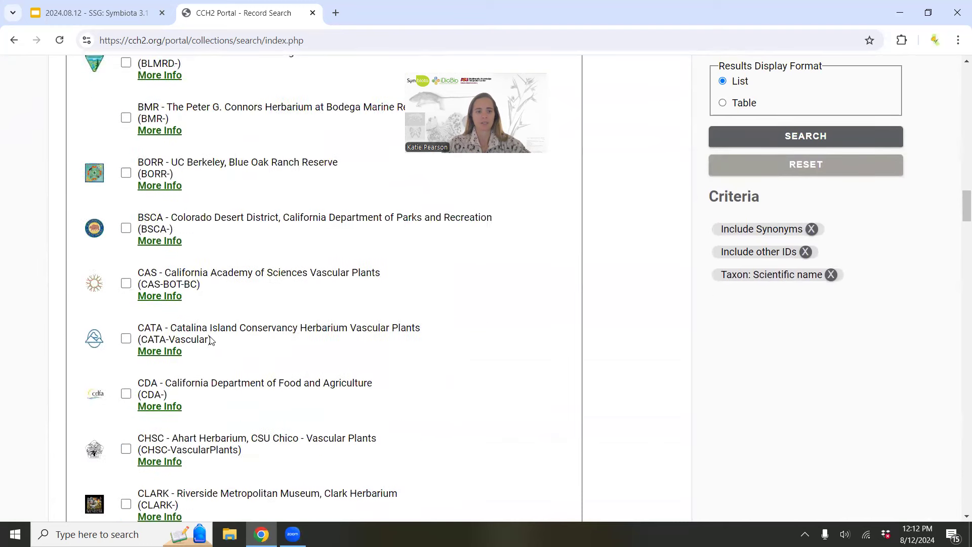
scroll(211, 340, "down", 5)
left_click(125, 188)
left_click(125, 243)
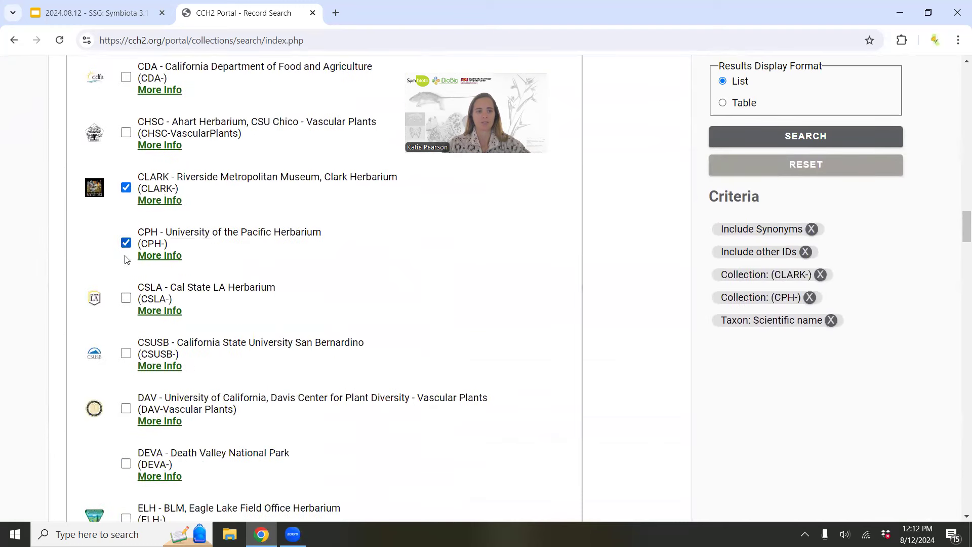
left_click(125, 298)
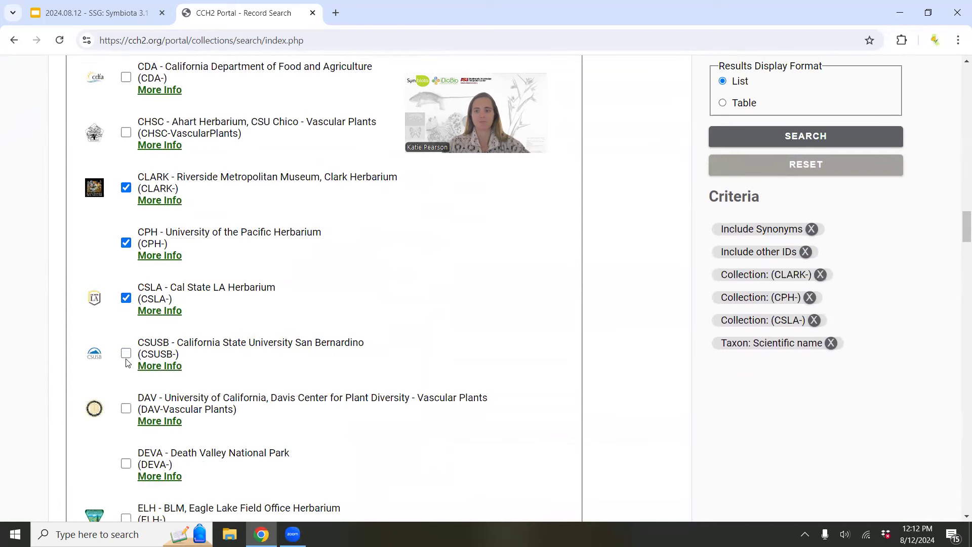
left_click(126, 353)
Step: Set the results display format to Table and run the search
scroll(648, 455, "up", 5)
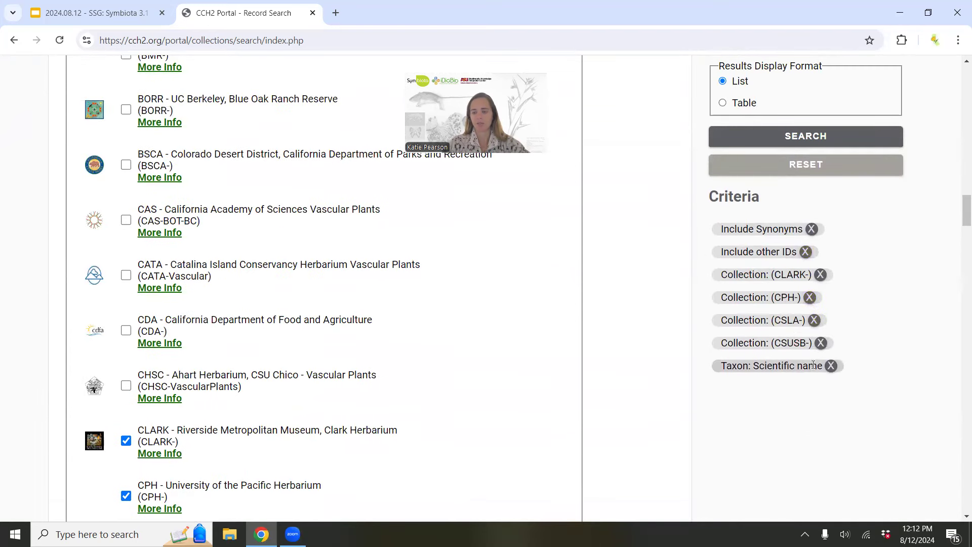
scroll(788, 395, "up", 20)
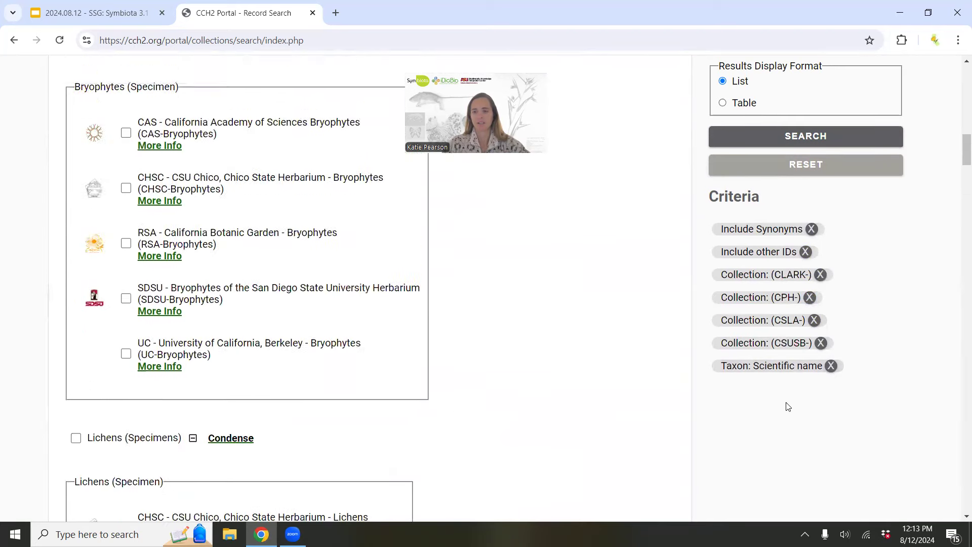
scroll(786, 405, "up", 3)
scroll(786, 404, "down", 1)
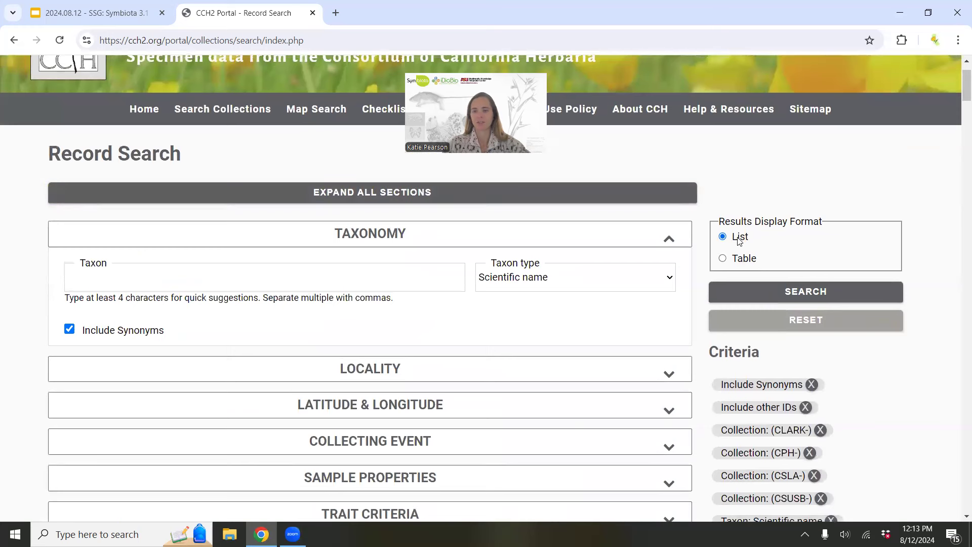
left_click(722, 259)
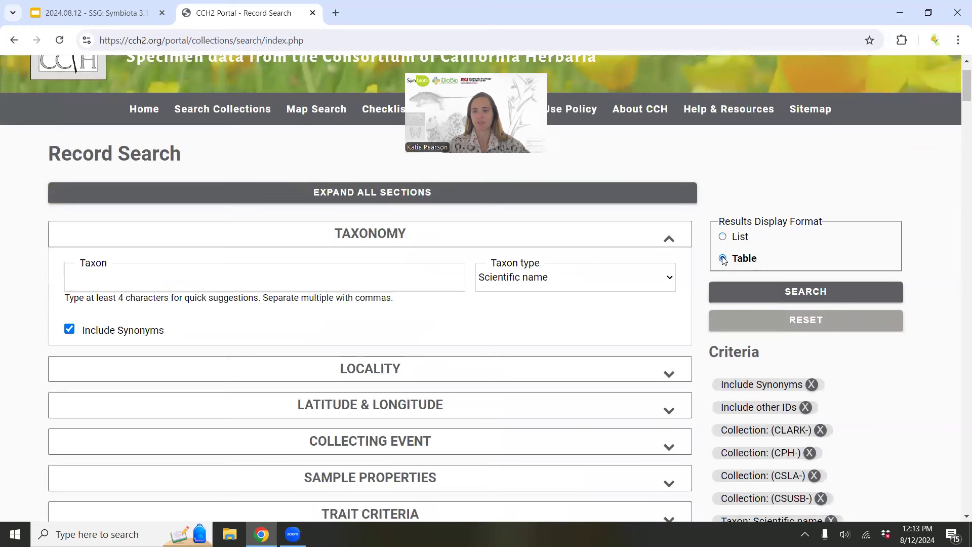
left_click(743, 298)
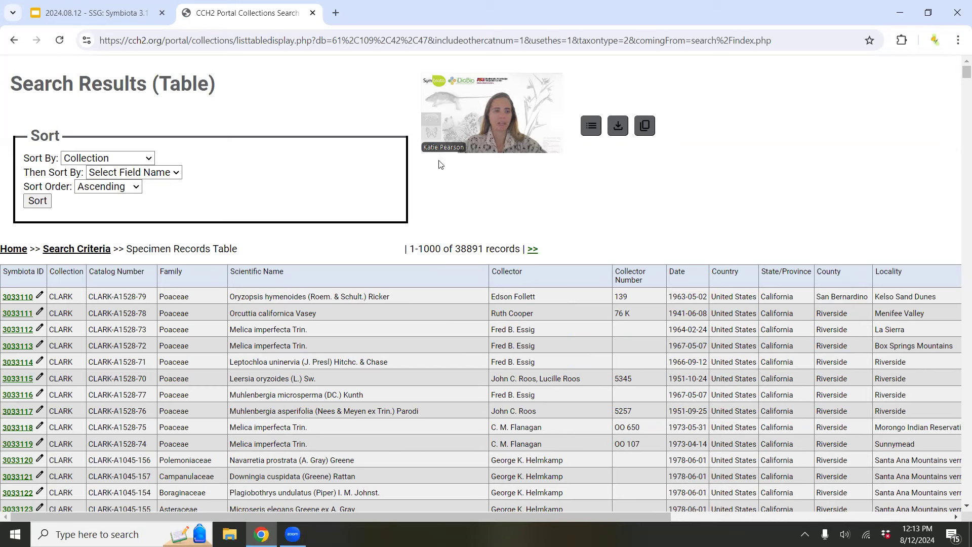
Step: Go back from the results table to the Record Search form and reset all search criteria
left_click(15, 41)
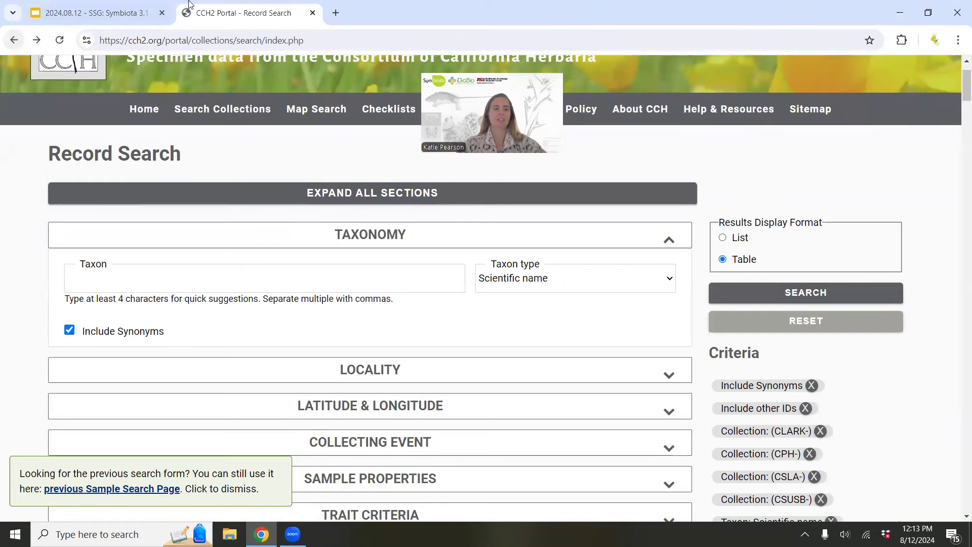
scroll(638, 251, "down", 3)
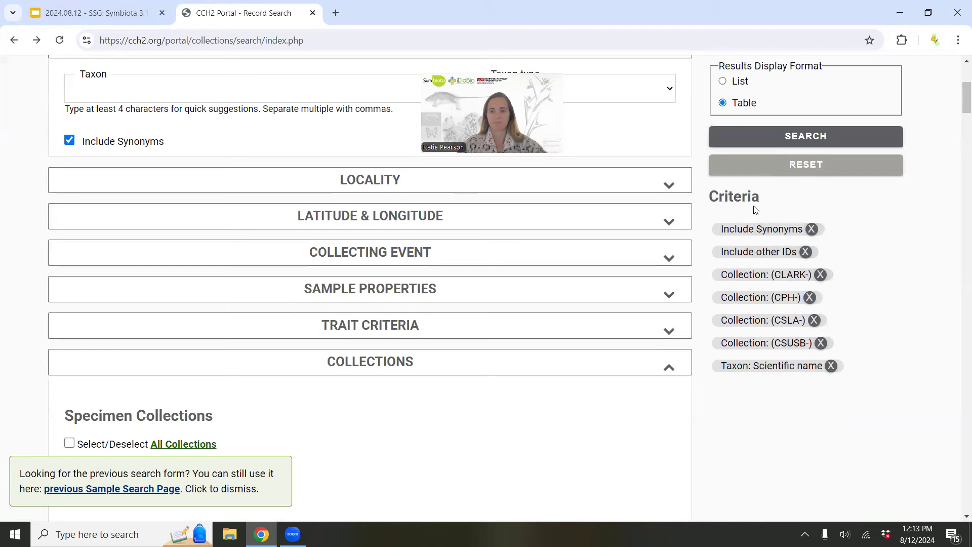
scroll(708, 319, "up", 1)
scroll(691, 299, "up", 2)
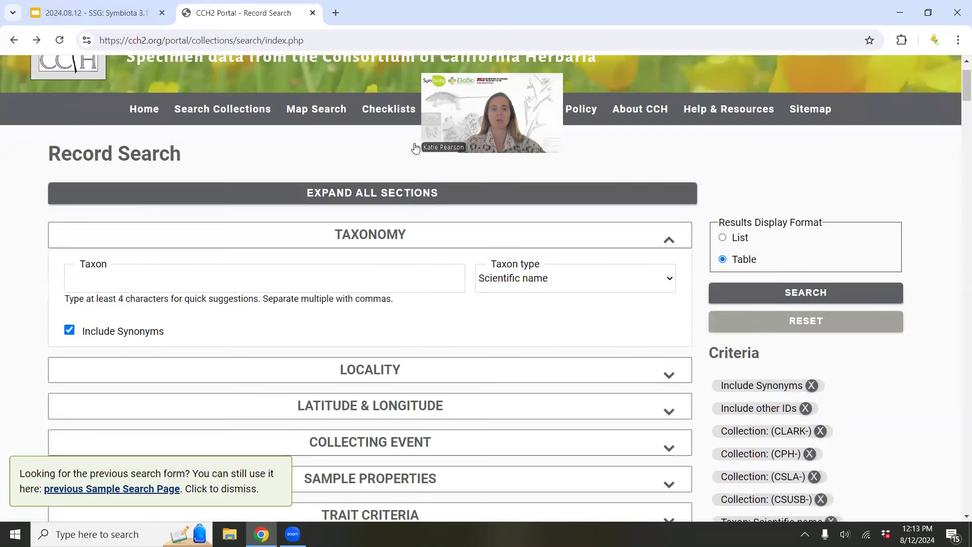
left_click(806, 323)
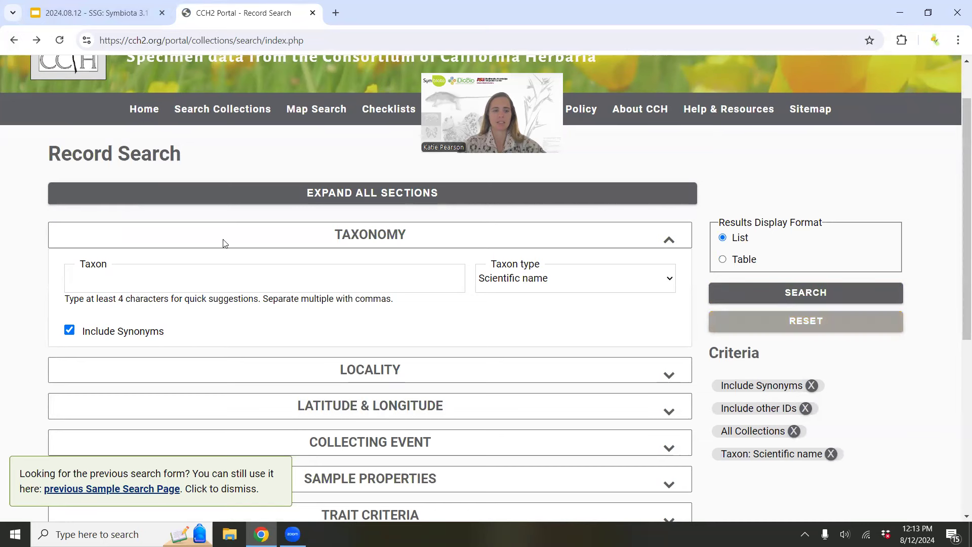
Step: Enter Helianthus annuus as the taxon in the Taxonomy section, picking the species from the suggestions
left_click(193, 278)
type("Hel")
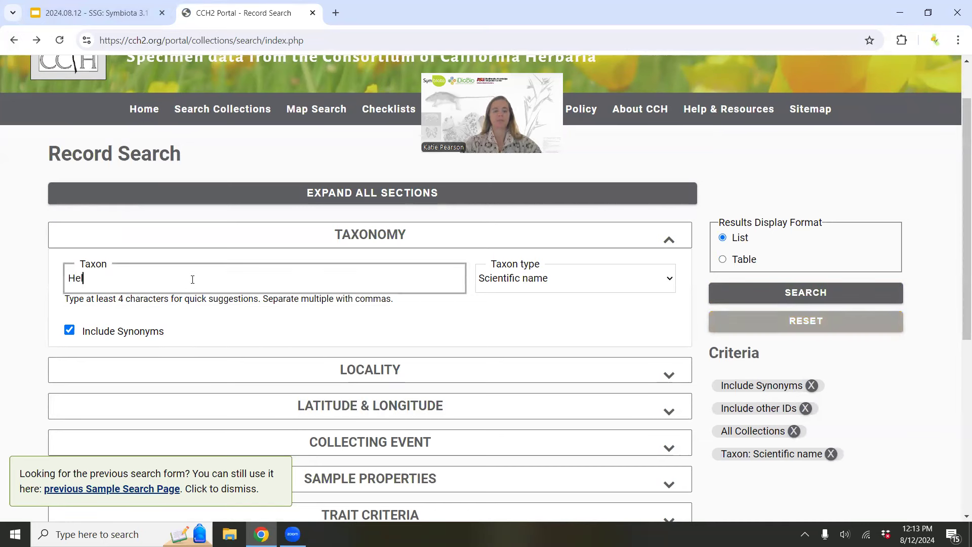
type("ianthus ann")
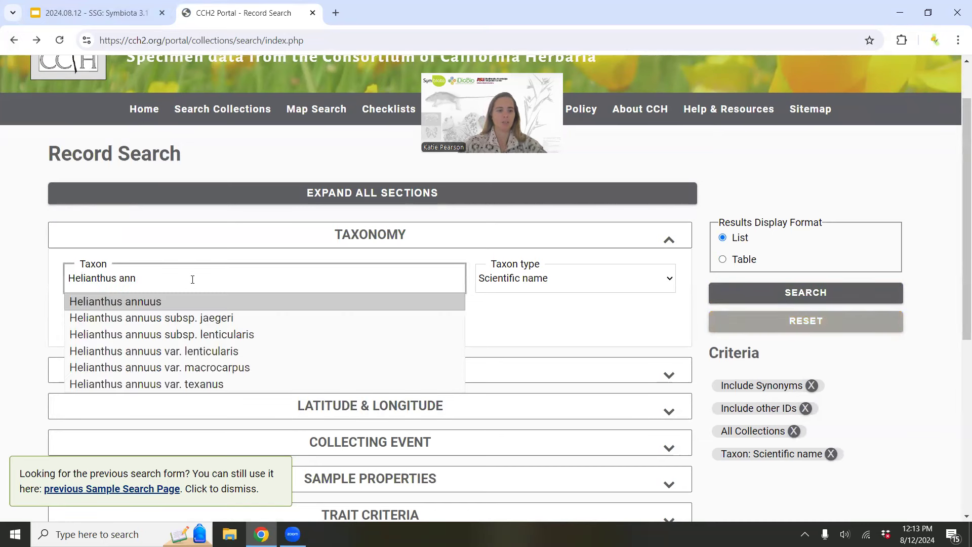
left_click(191, 303)
Step: Open the Sample Properties section and limit the search to specimens with images and specimens with geocoordinates
scroll(237, 322, "down", 2)
left_click(362, 312)
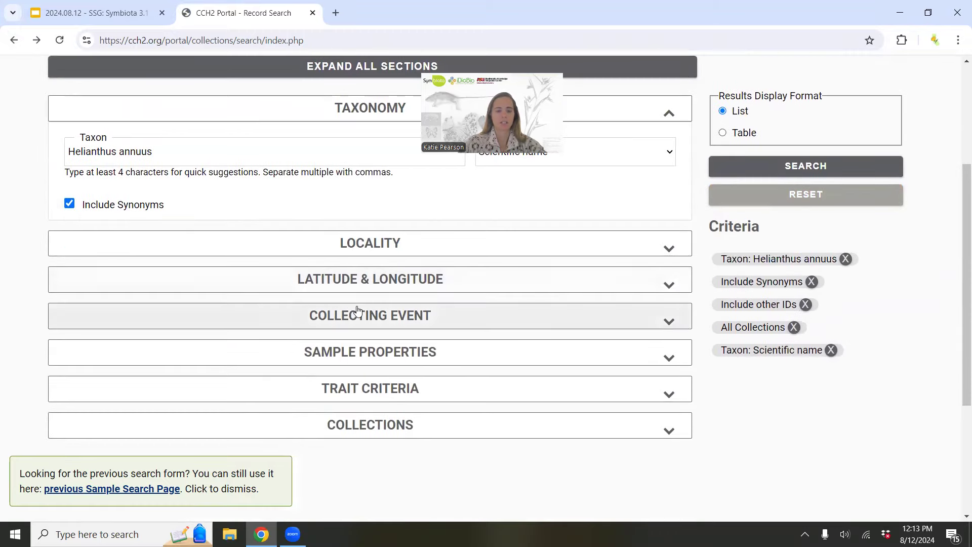
left_click(363, 310)
scroll(354, 304, "down", 1)
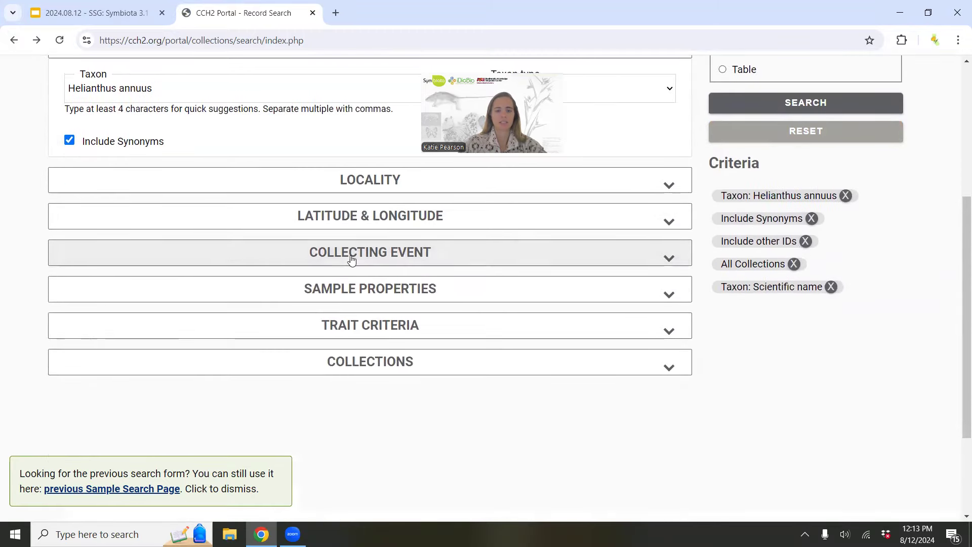
left_click(345, 291)
scroll(346, 294, "down", 2)
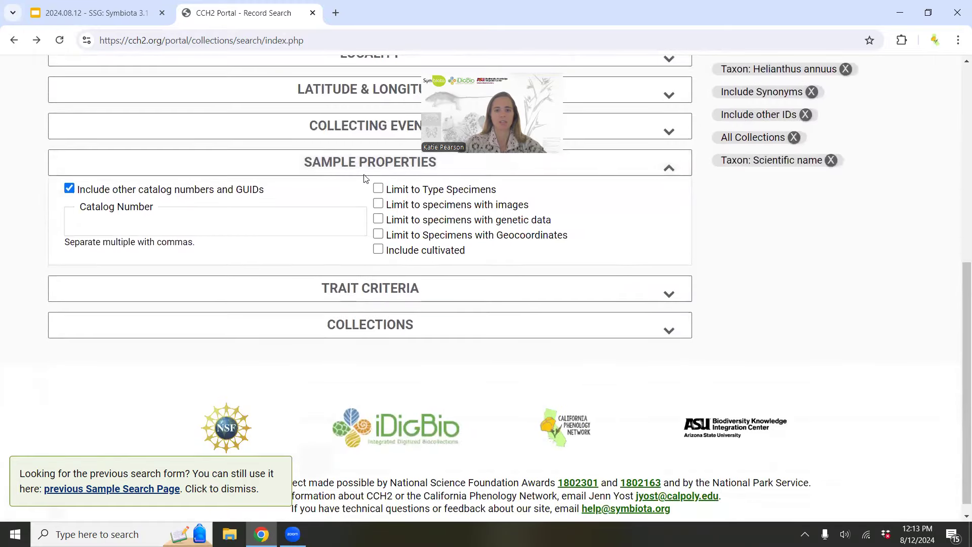
left_click(377, 204)
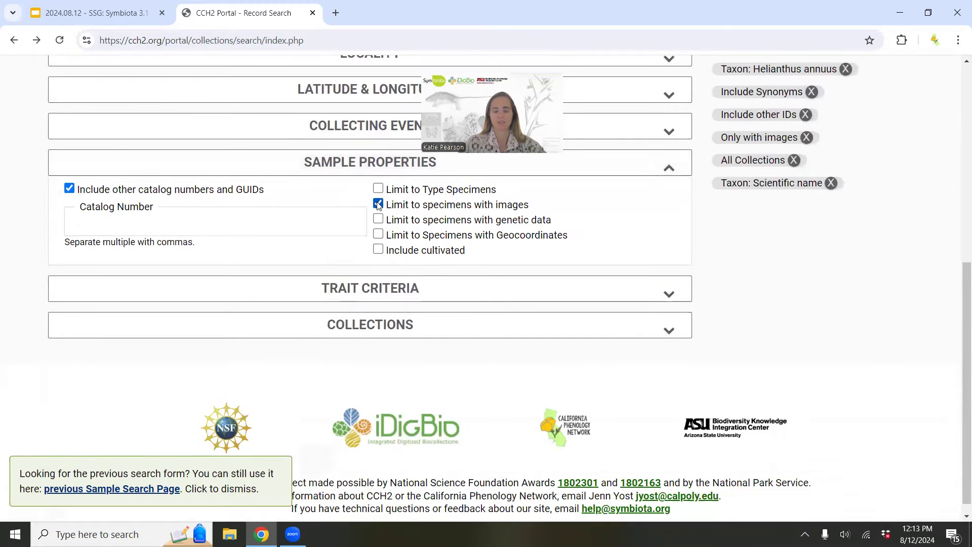
left_click(378, 235)
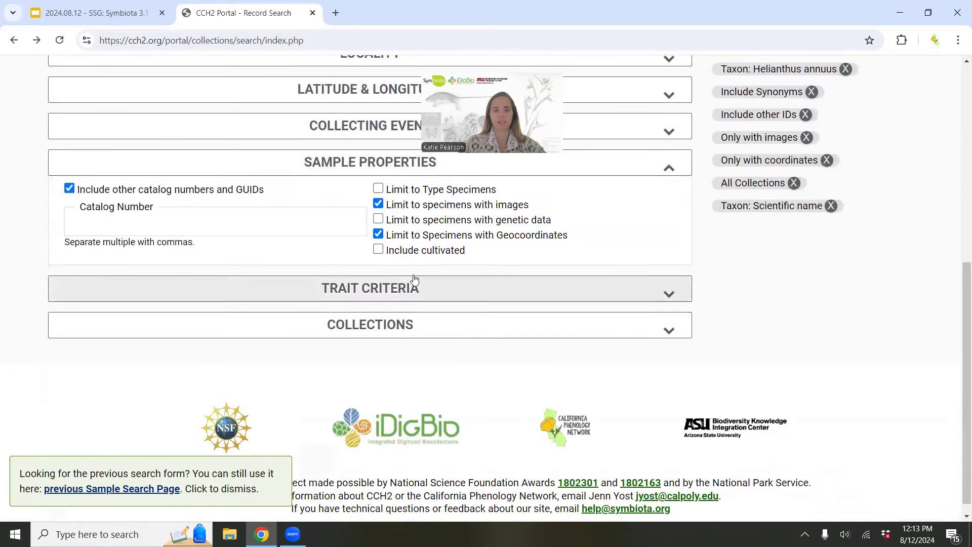
Step: Dismiss the notice about the previous search form and expand the Trait Criteria section
scroll(374, 211, "down", 1)
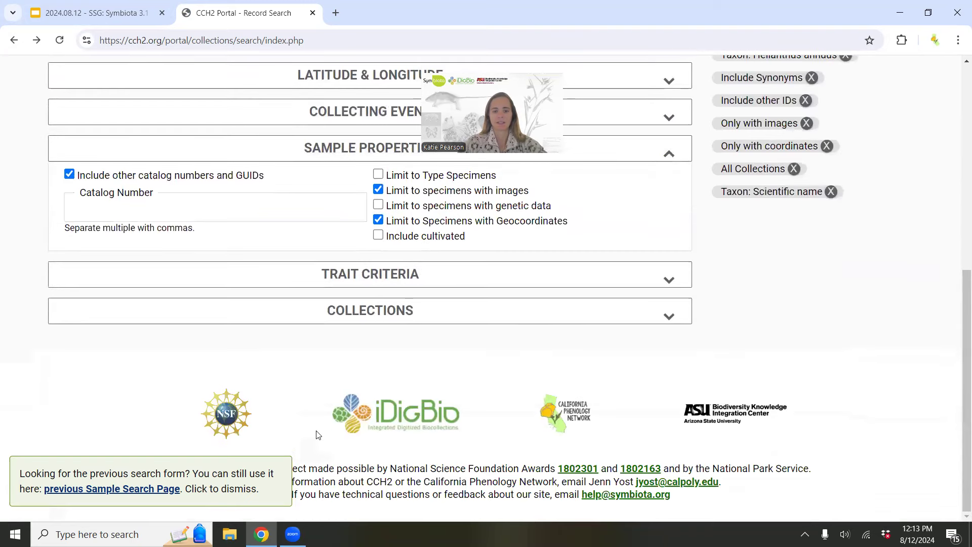
left_click(281, 490)
scroll(663, 510, "up", 2)
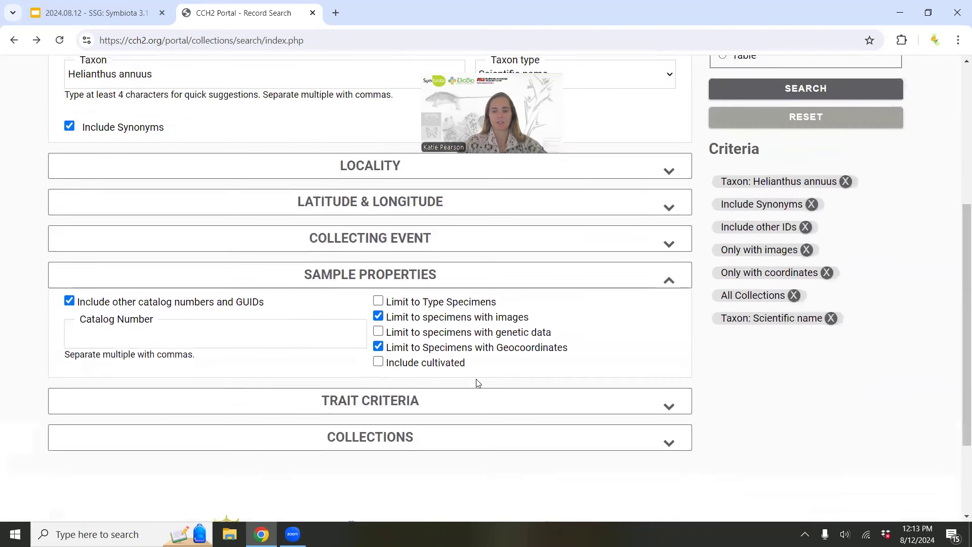
left_click(477, 403)
scroll(477, 402, "down", 3)
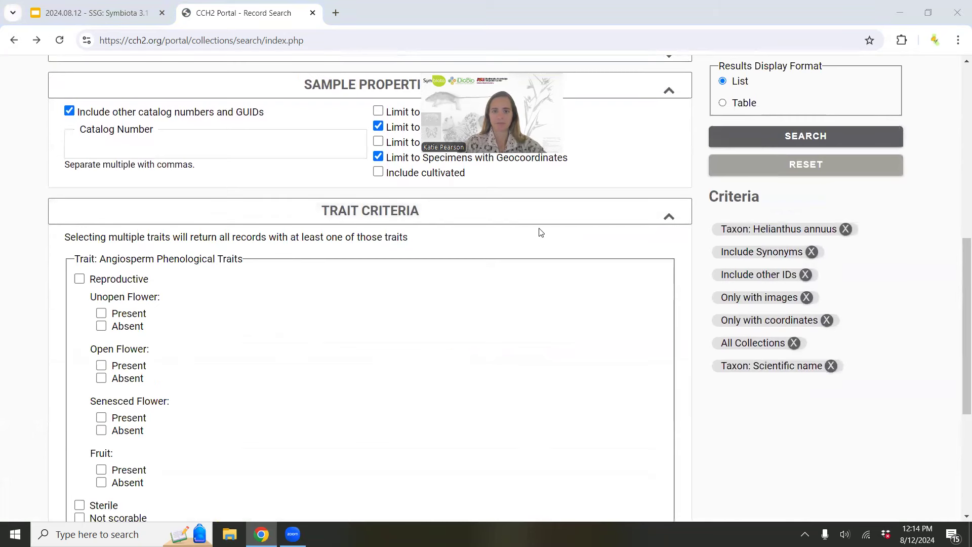
Step: Run the search with the results displayed as a list and look over the occurrence records
scroll(503, 321, "up", 10)
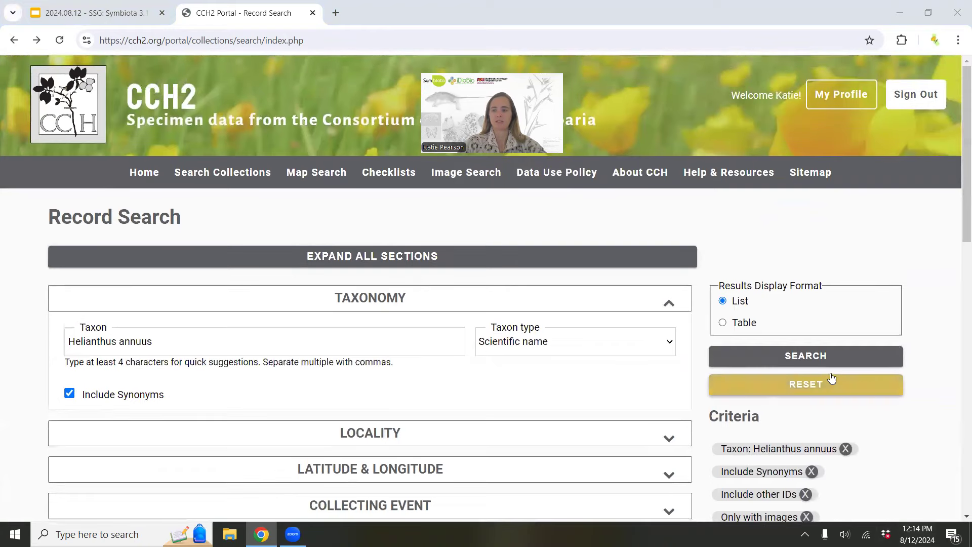
left_click(759, 355)
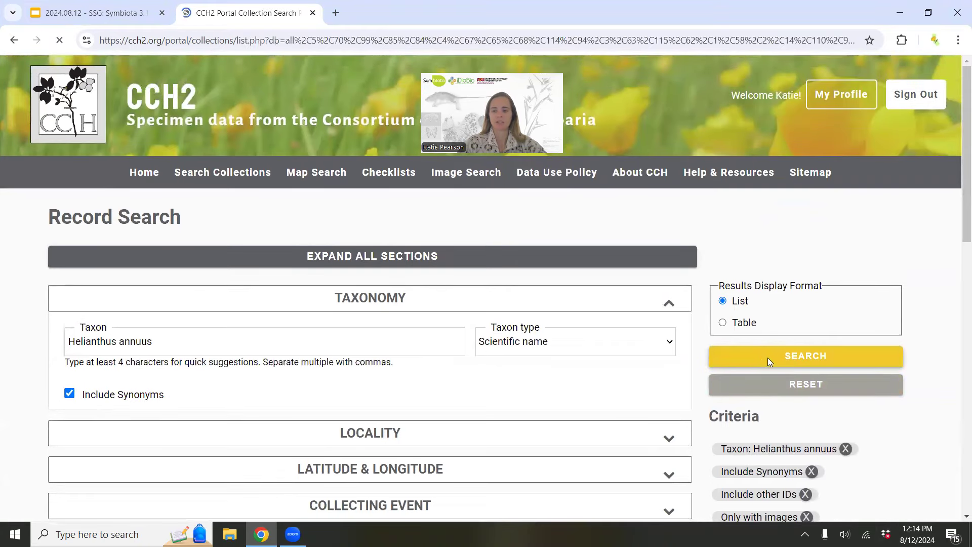
scroll(733, 389, "down", 1)
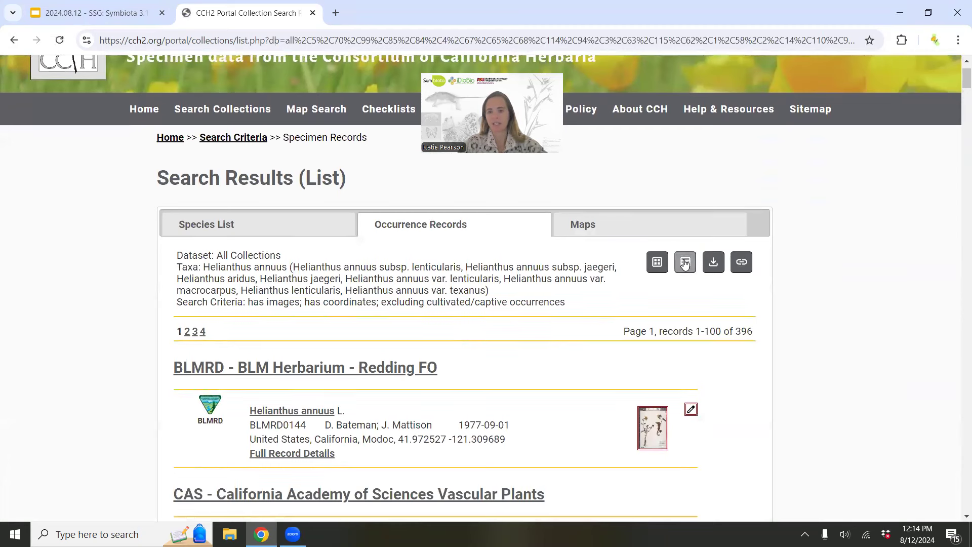
scroll(611, 404, "down", 5)
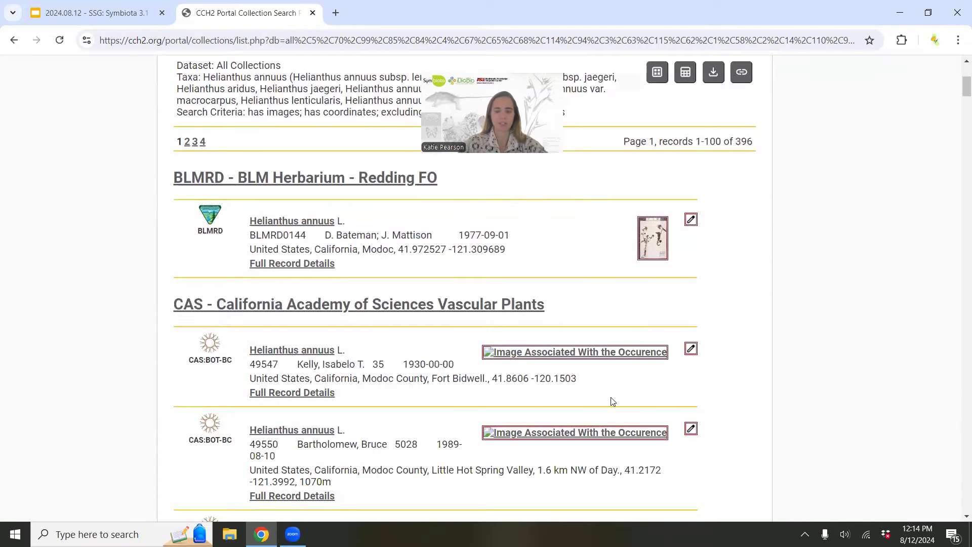
scroll(634, 397, "up", 4)
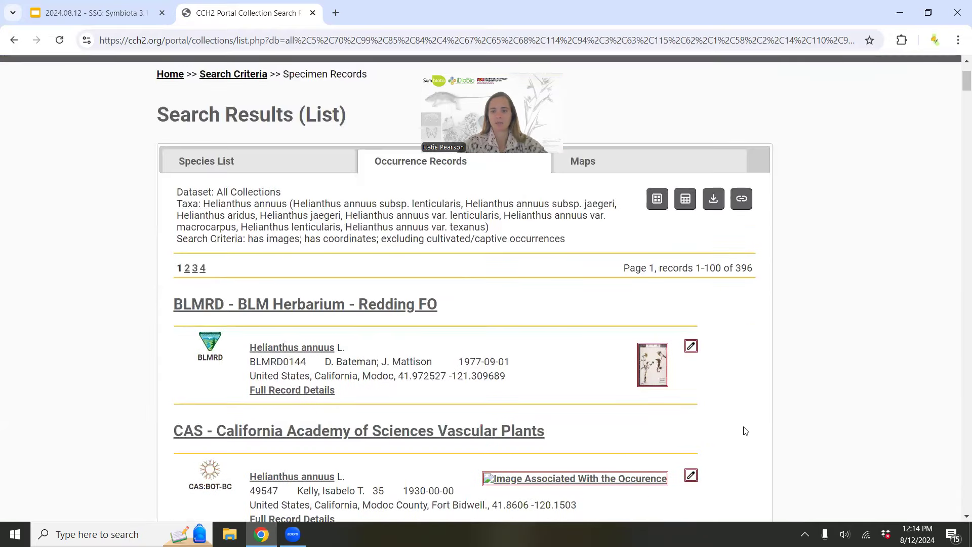
scroll(744, 431, "up", 2)
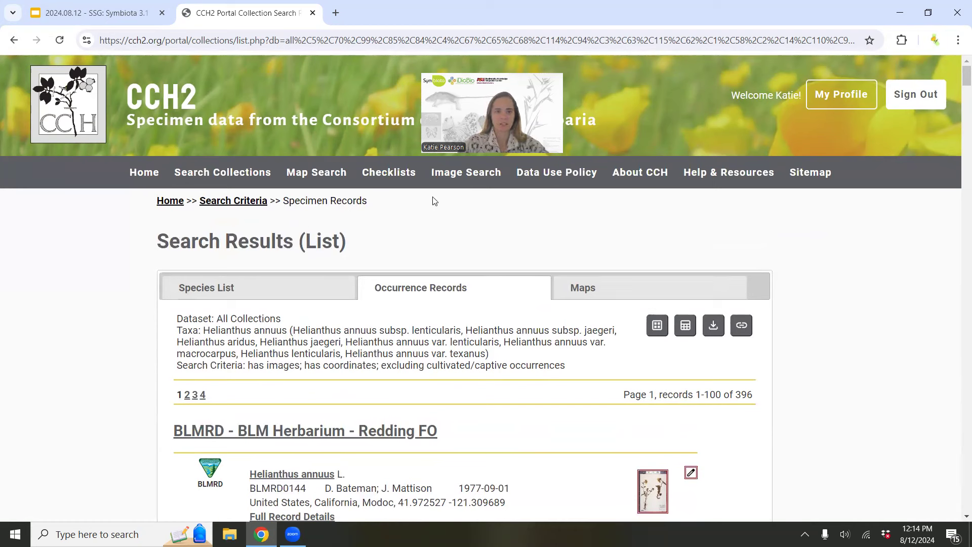
Step: Switch to the Symbiota 3.1 presentation in Google Slides, present it up to the additional occurrence editor fields item, and exit the slideshow
left_click(94, 13)
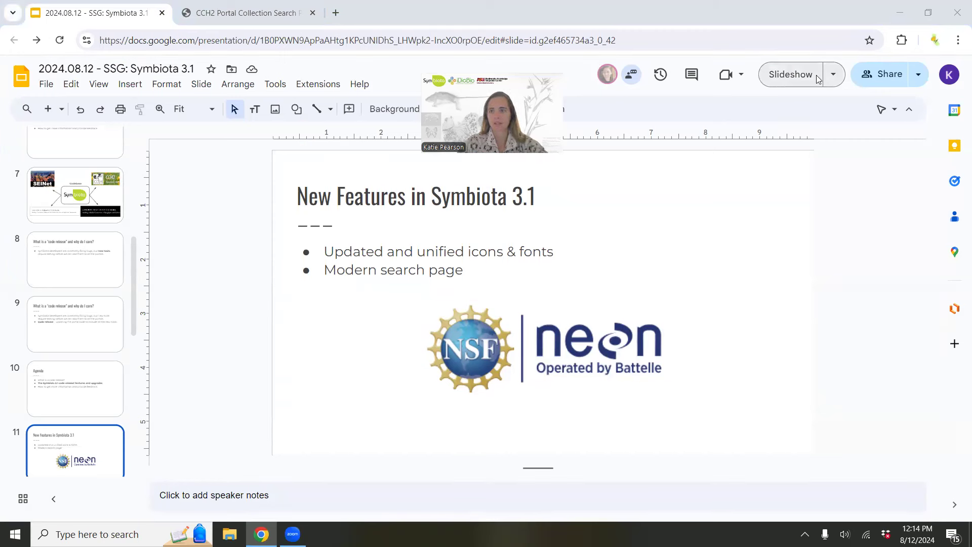
left_click(800, 73)
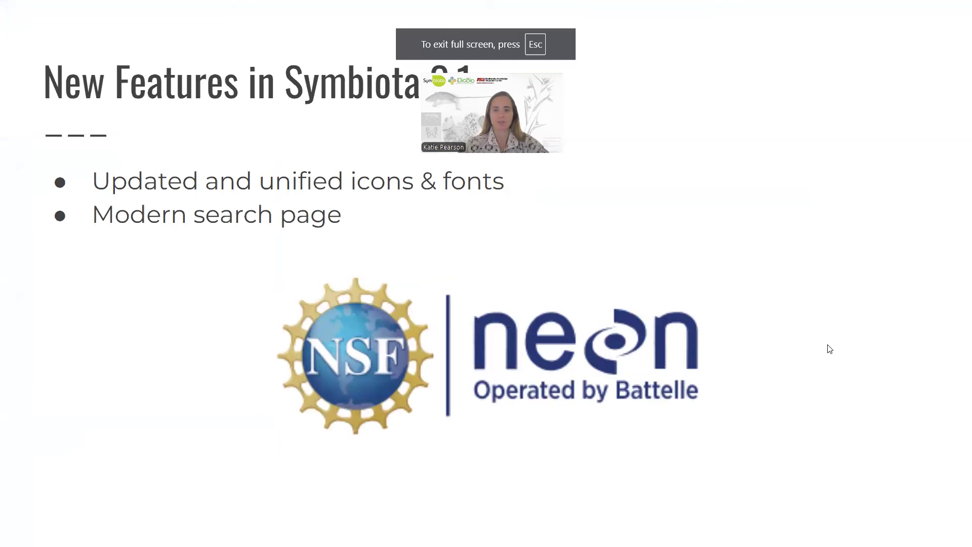
left_click(756, 317)
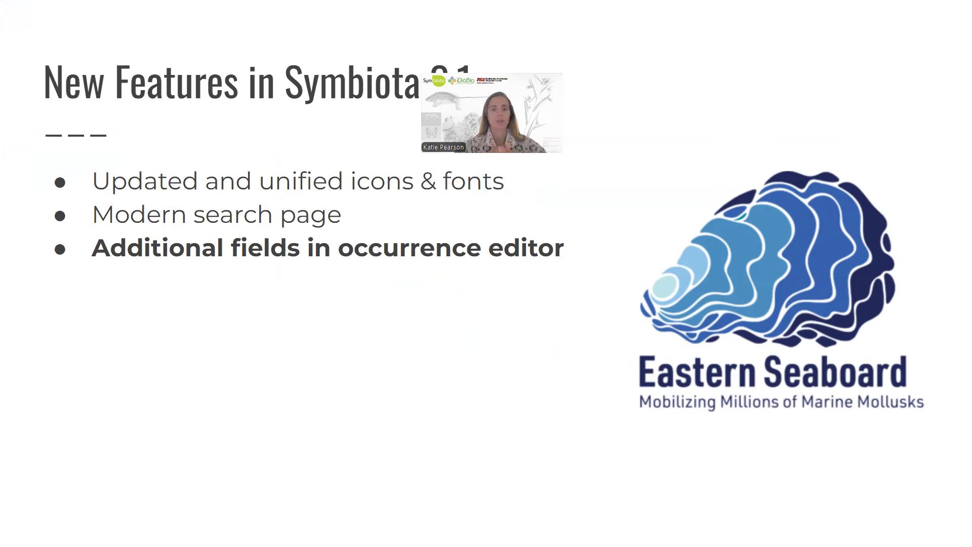
key("Escape")
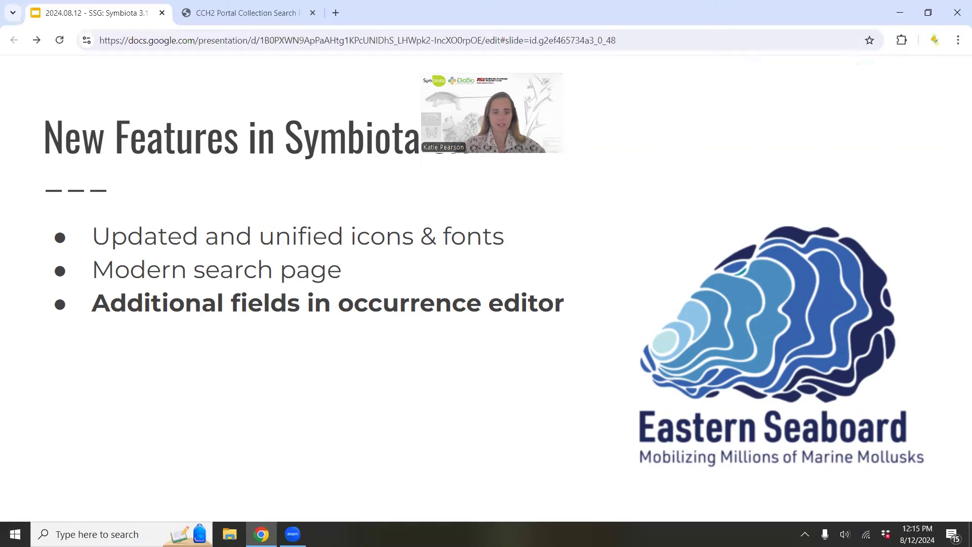
Step: Switch back to the CCH2 results, open the full details of the BLM Herbarium record, and open it in a maximized Occurrence Editor
left_click(248, 12)
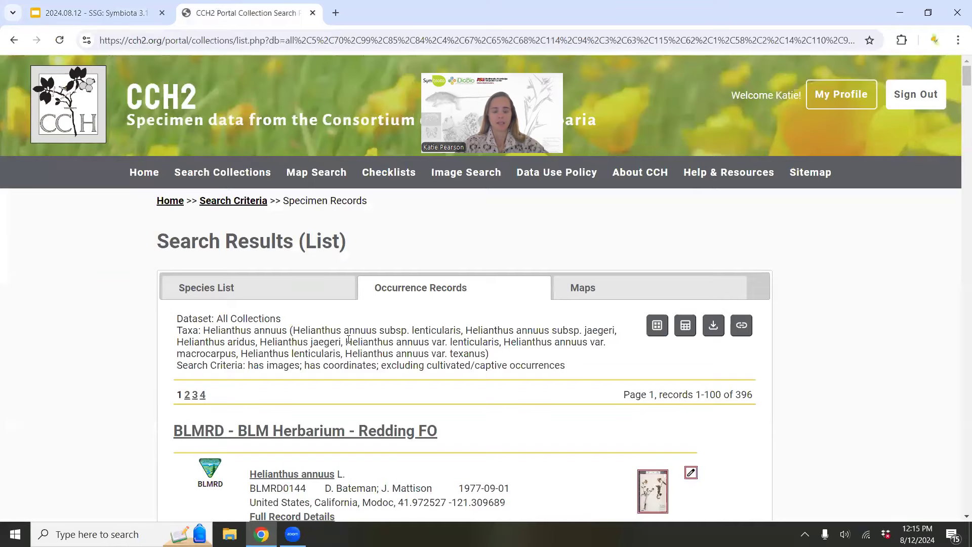
scroll(348, 340, "down", 3)
left_click(292, 390)
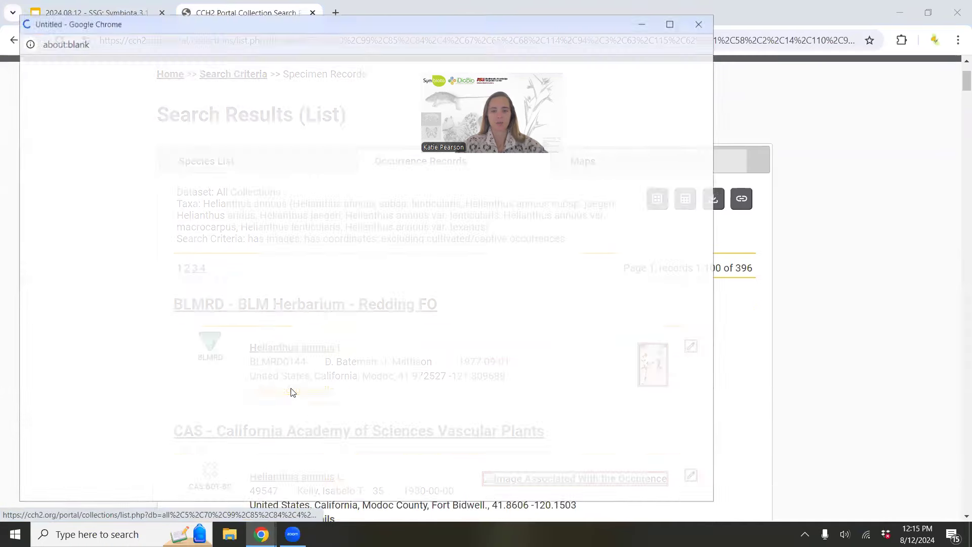
scroll(349, 436, "down", 5)
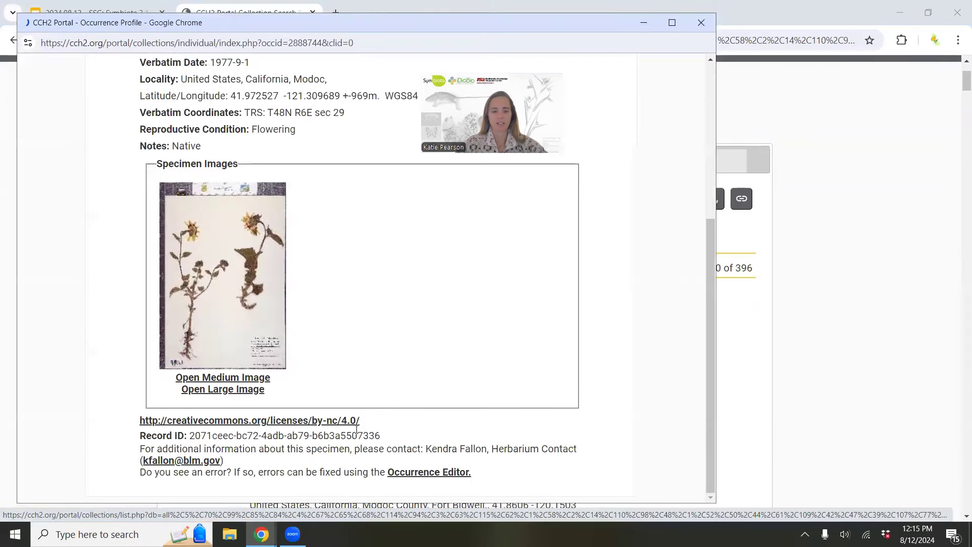
left_click(420, 471)
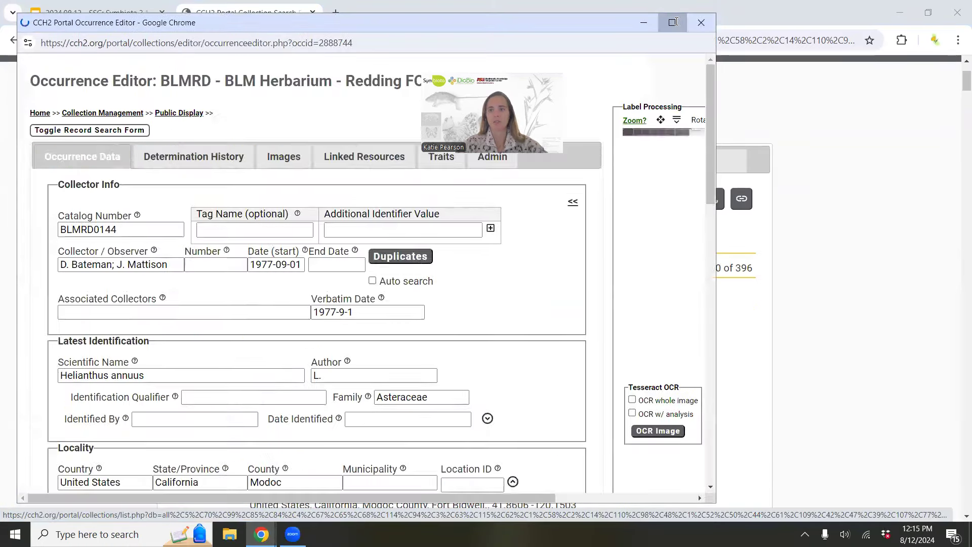
left_click(672, 22)
Step: Reveal the additional Locality fields and visit Continent, Water Body, Island Group and Island in turn
scroll(90, 201, "down", 6)
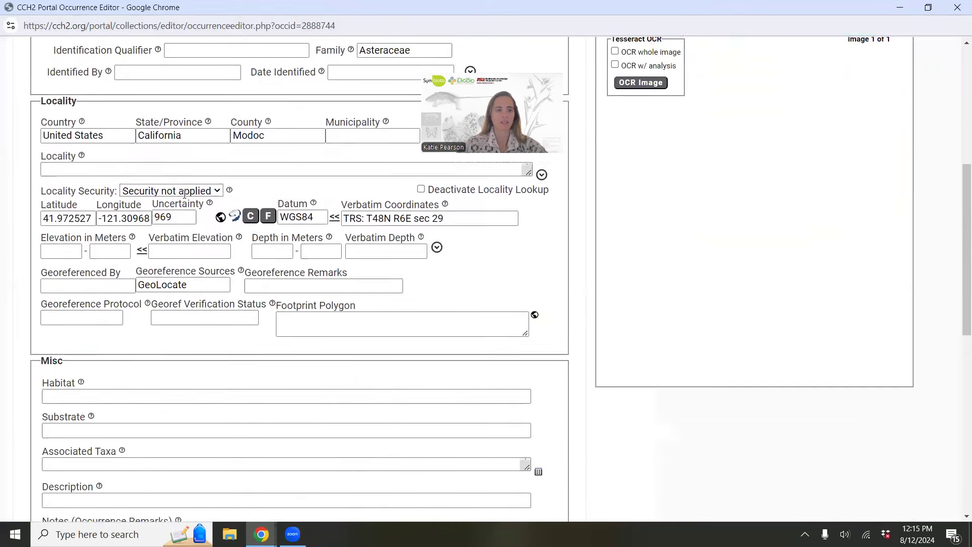
scroll(36, 200, "up", 2)
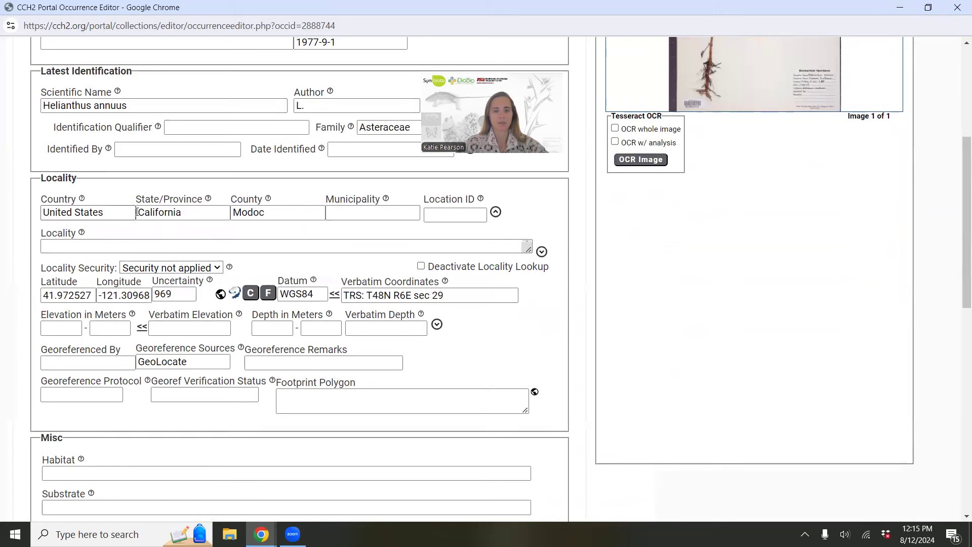
left_click(496, 213)
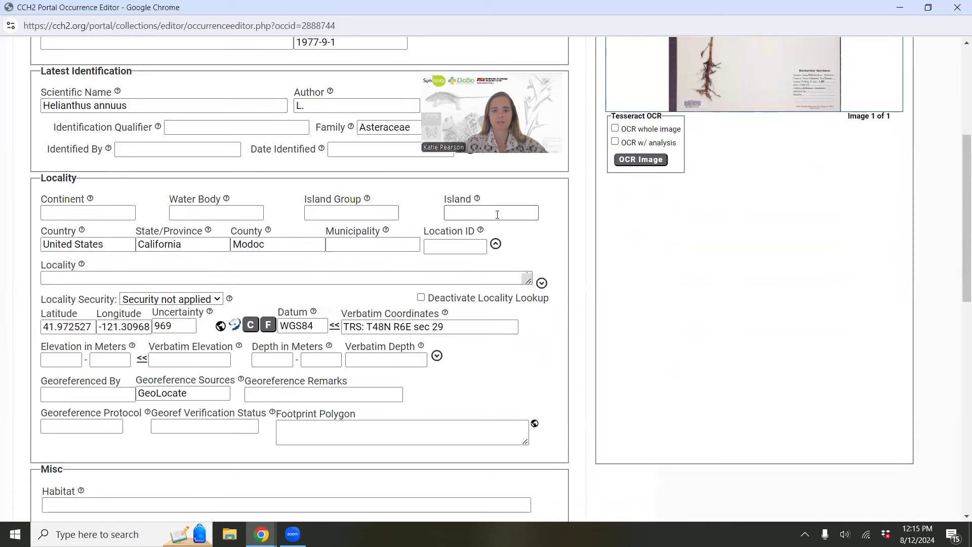
left_click(96, 213)
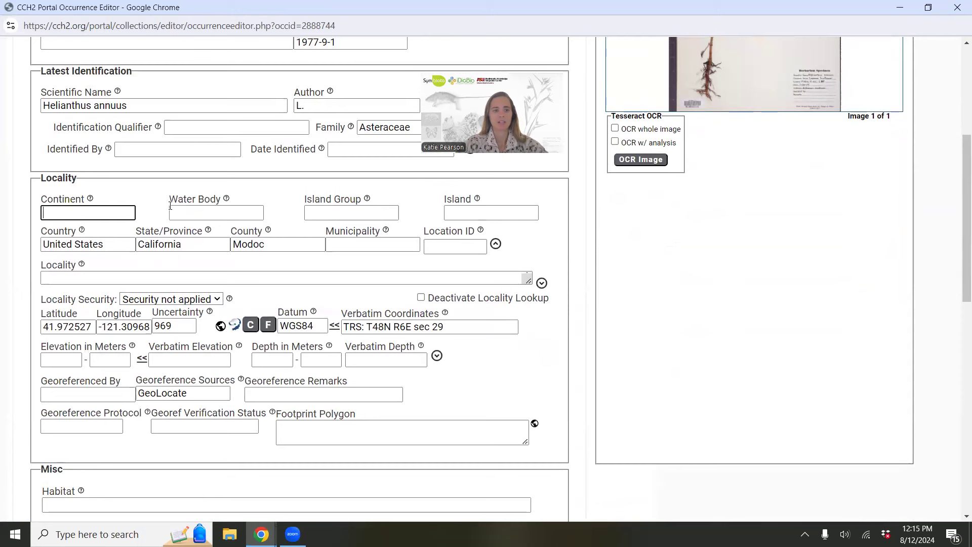
left_click(192, 210)
left_click(327, 213)
left_click(471, 215)
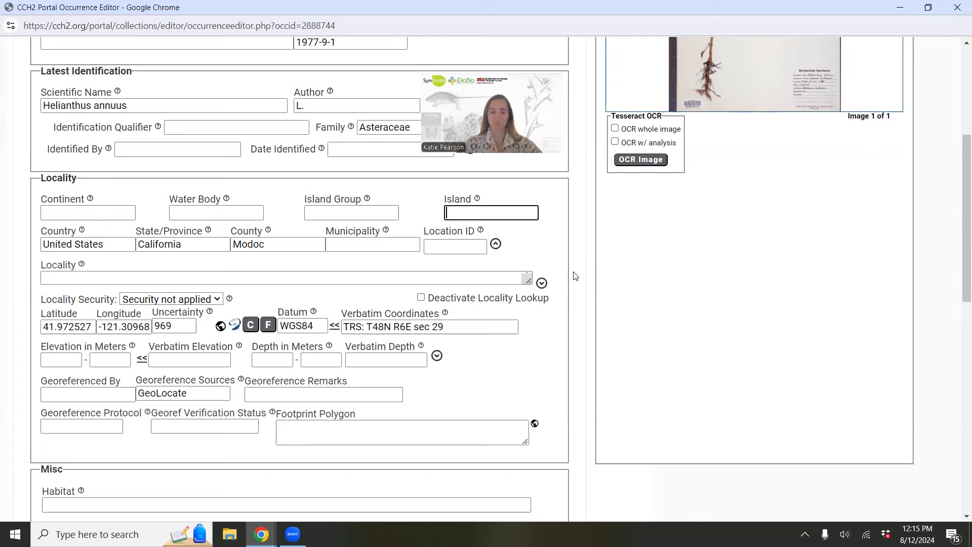
Step: Examine the End Date field beside the start date in the Collector Info section
scroll(508, 365, "up", 5)
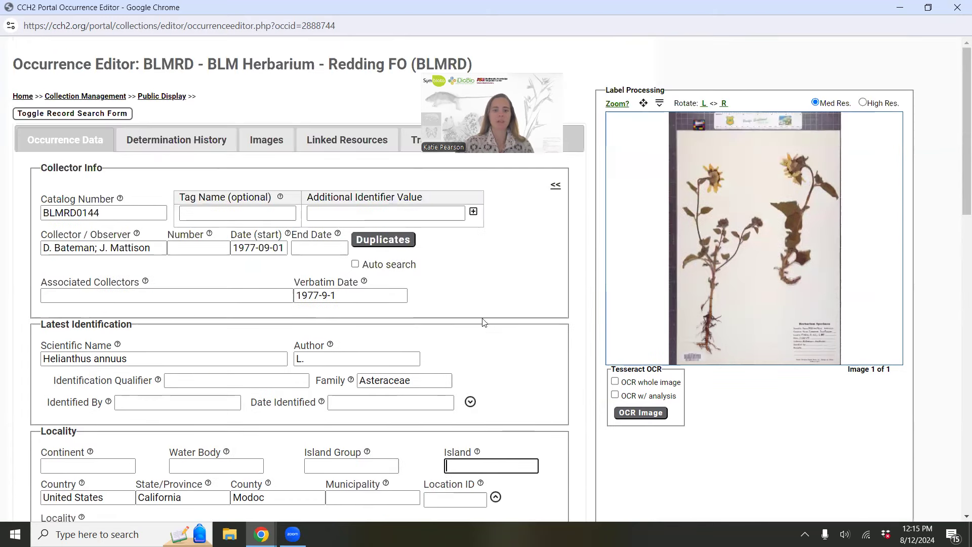
scroll(481, 311, "down", 3)
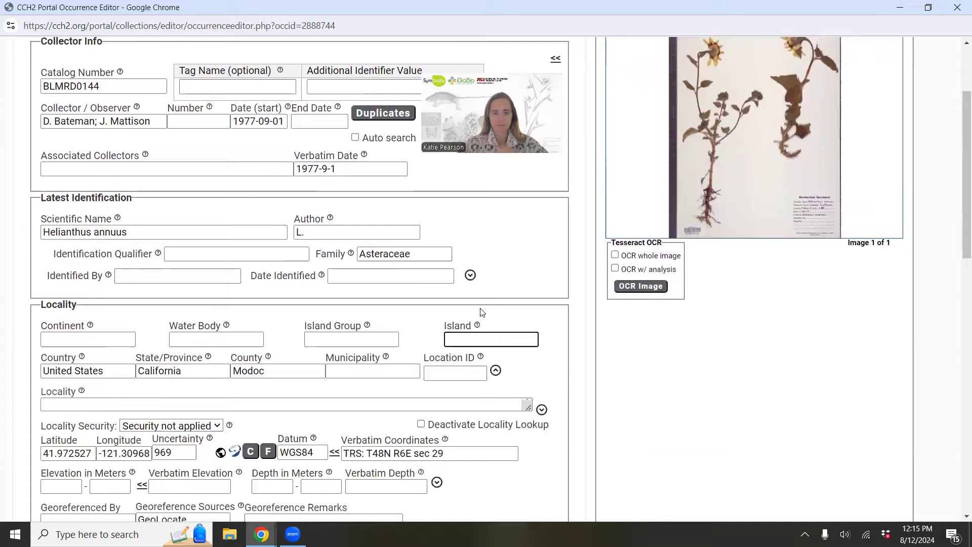
scroll(471, 321, "up", 3)
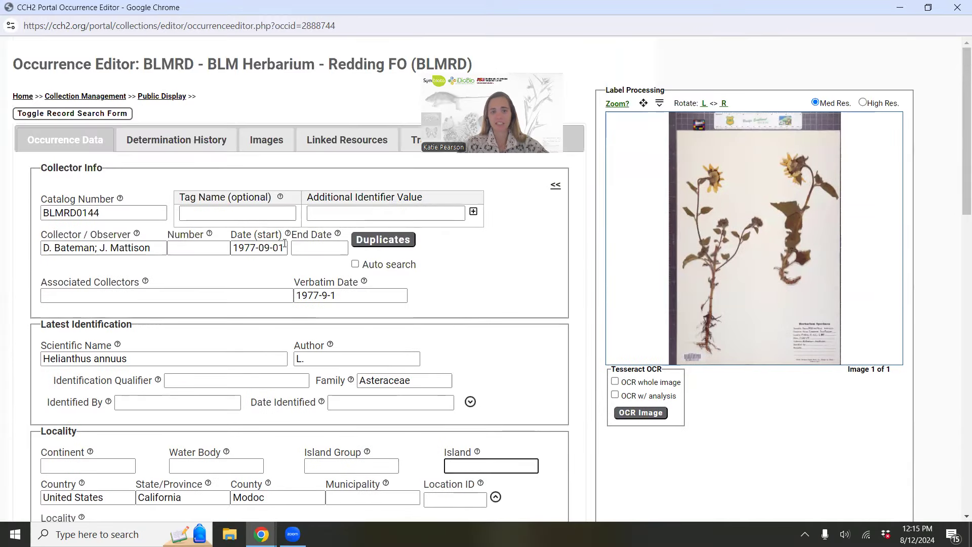
left_click(301, 247)
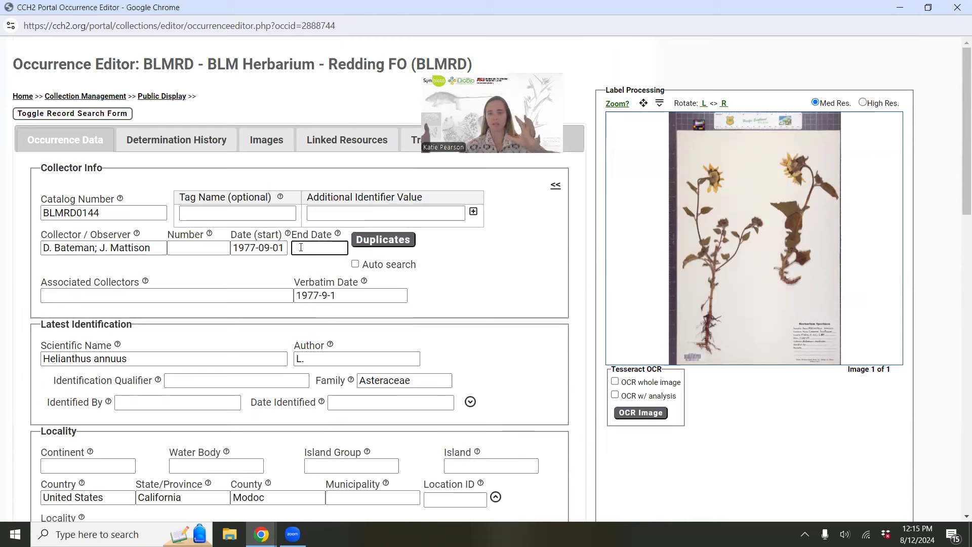
left_click(482, 300)
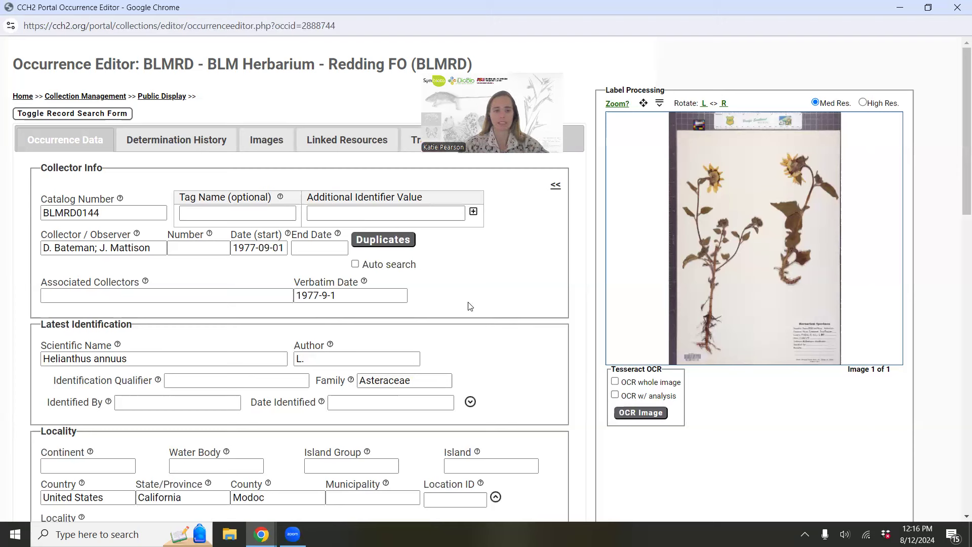
scroll(470, 306, "down", 1)
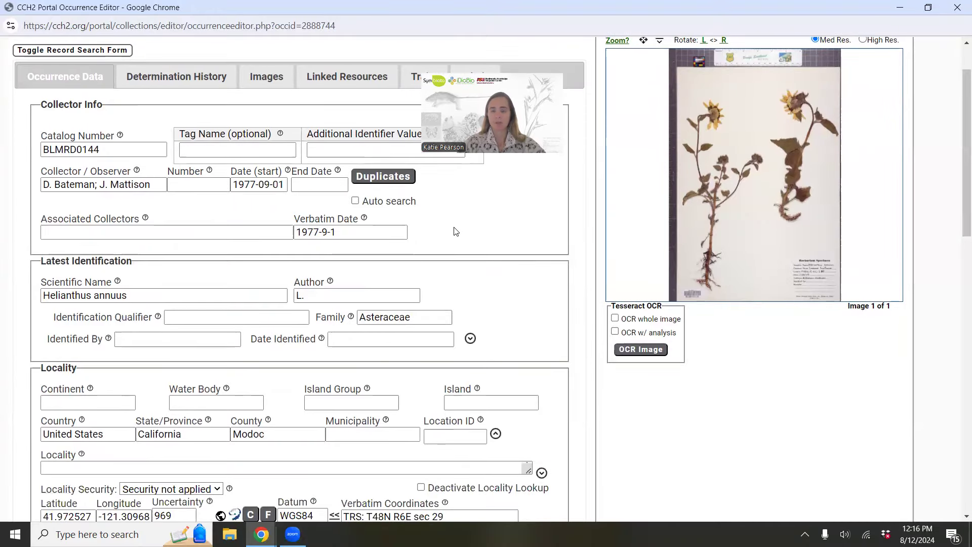
Step: Examine the start date, Verbatim Date and Additional Identifier Value fields in the Collector Info section
scroll(477, 224, "up", 1)
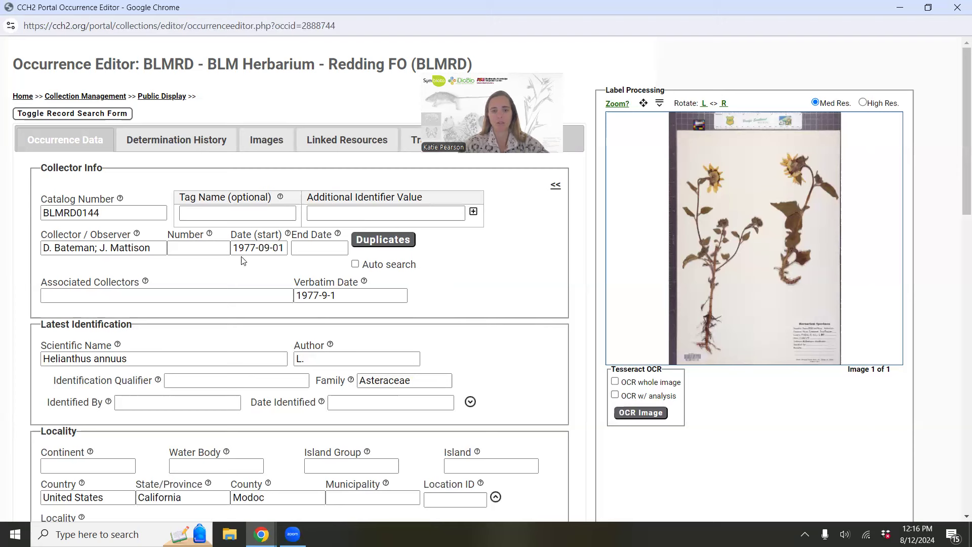
left_click(321, 293)
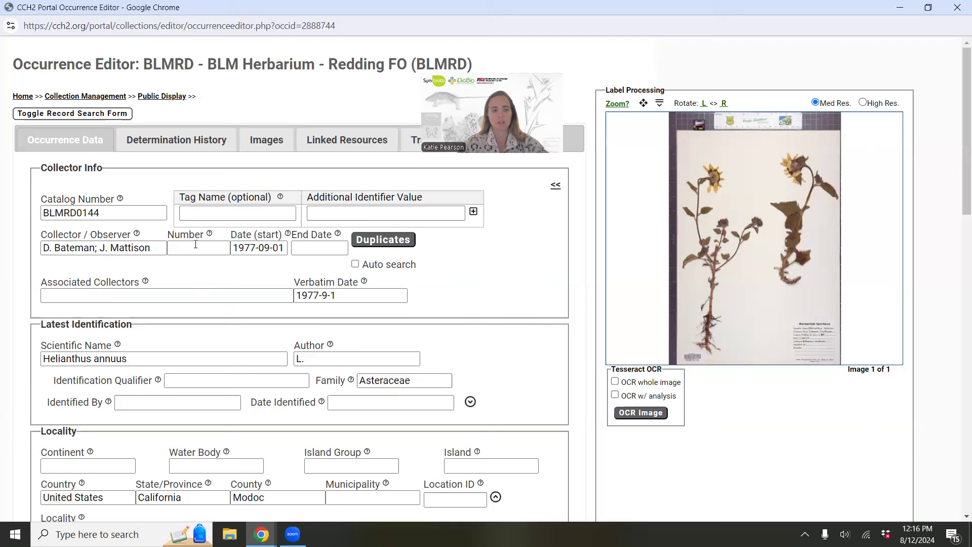
triple_click(259, 248)
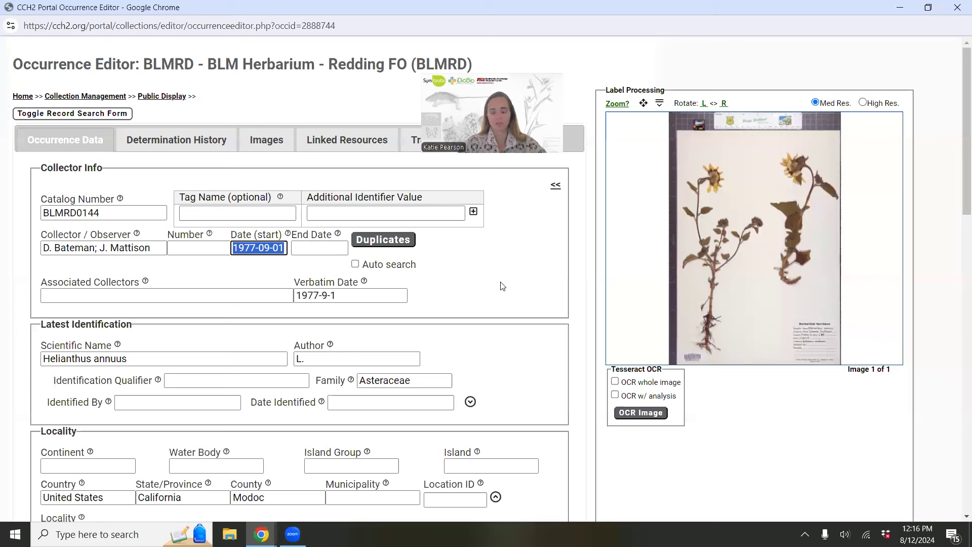
left_click(318, 212)
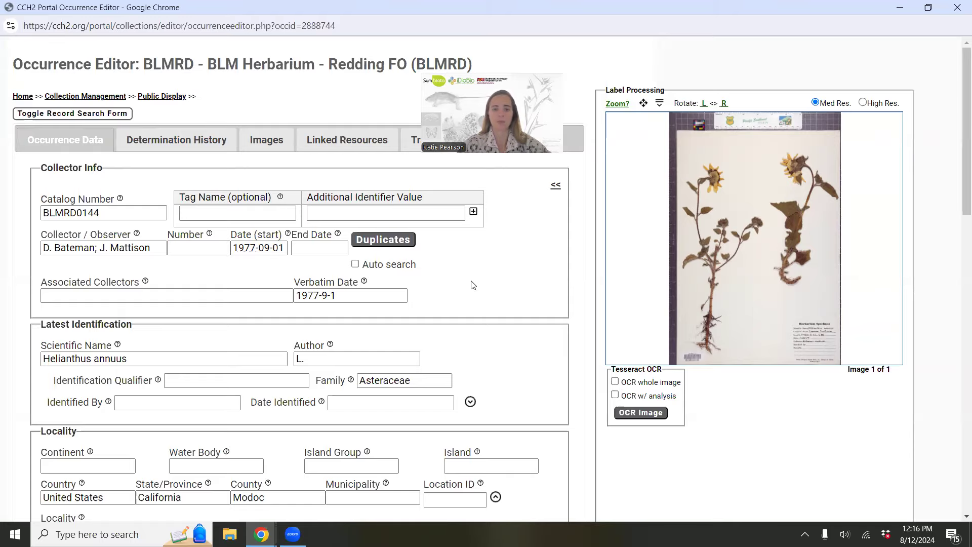
Step: Look through the Locality section and examine the Misc section down to the Notes (Occurrence Remarks) field and its expander
scroll(471, 285, "down", 1)
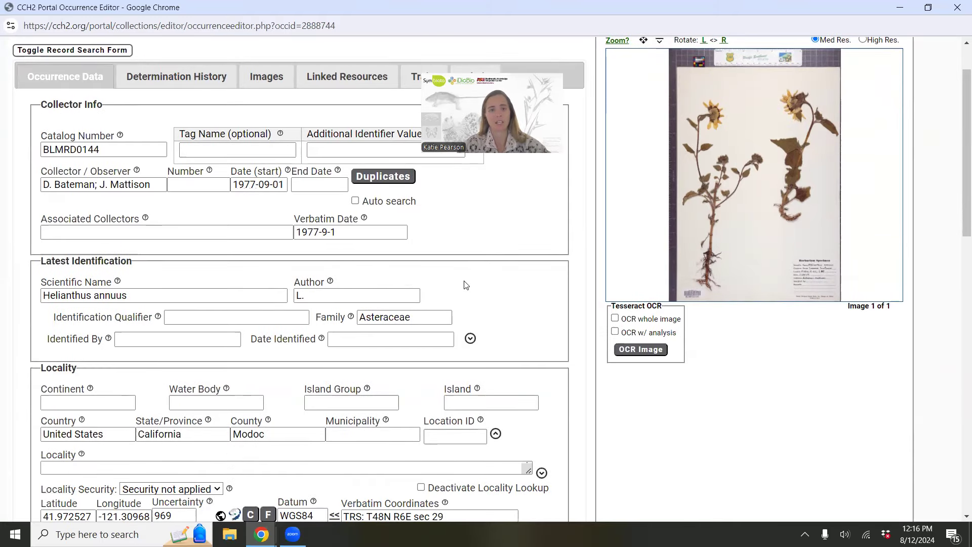
scroll(471, 268, "down", 1)
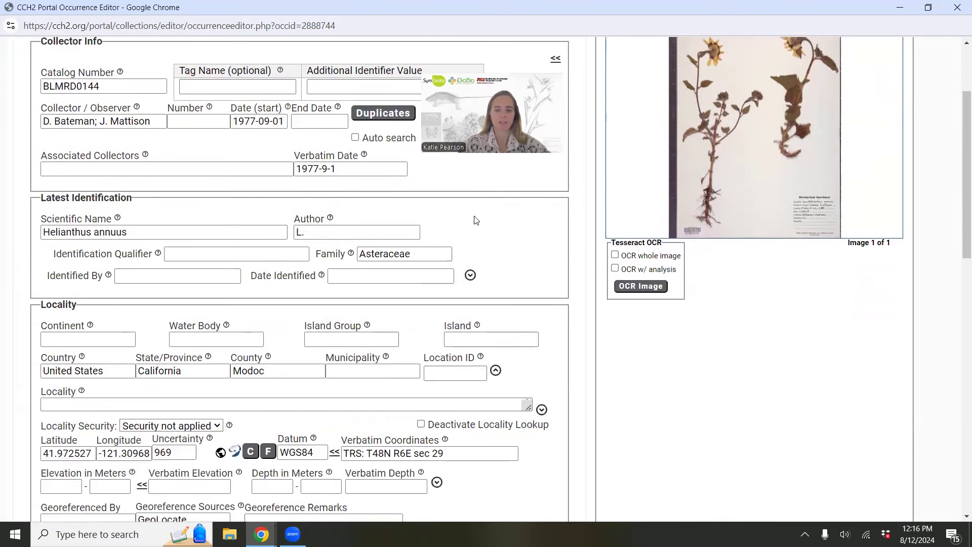
scroll(476, 217, "down", 1)
scroll(486, 213, "down", 5)
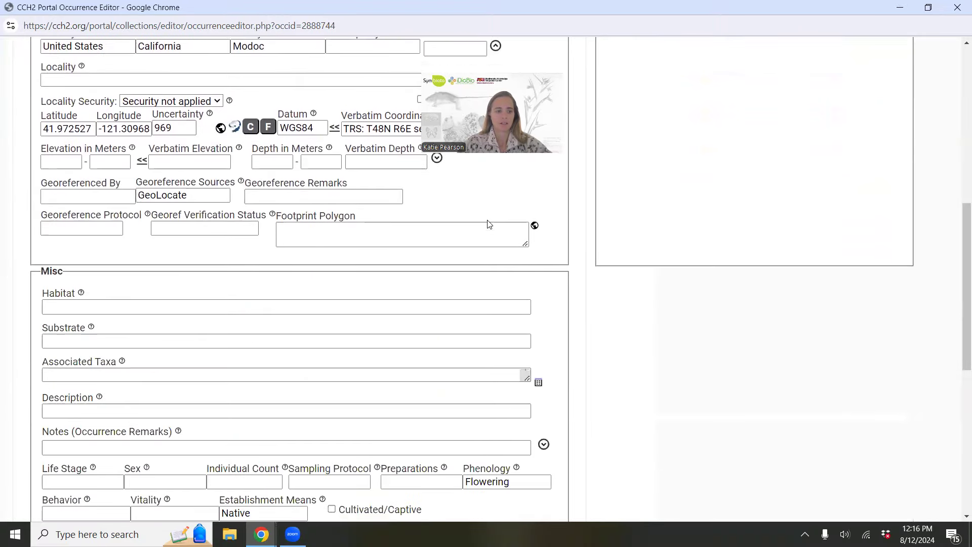
scroll(482, 226, "down", 1)
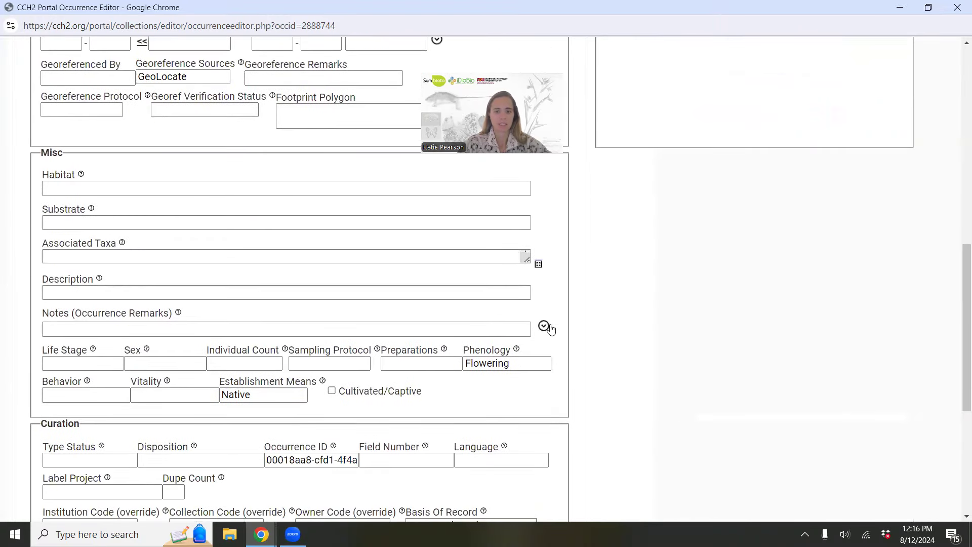
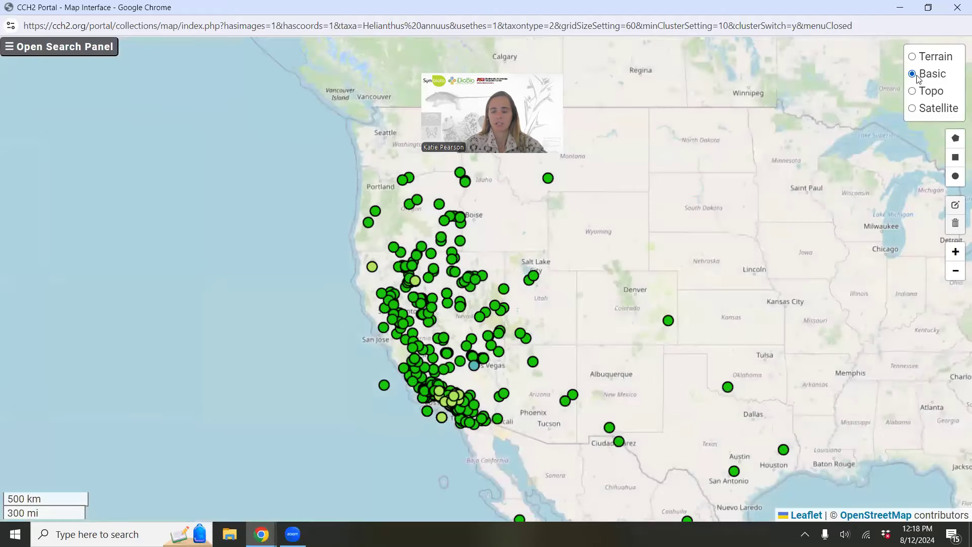
Step: Switch the map's base layer to Topo and inspect the Helianthus annuus points up close near Ely
left_click(912, 92)
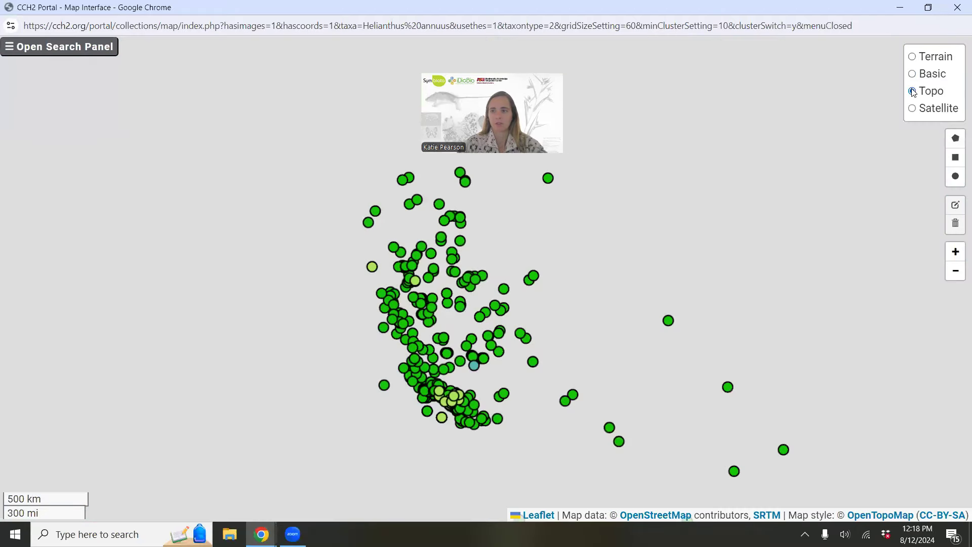
scroll(540, 297, "up", 3)
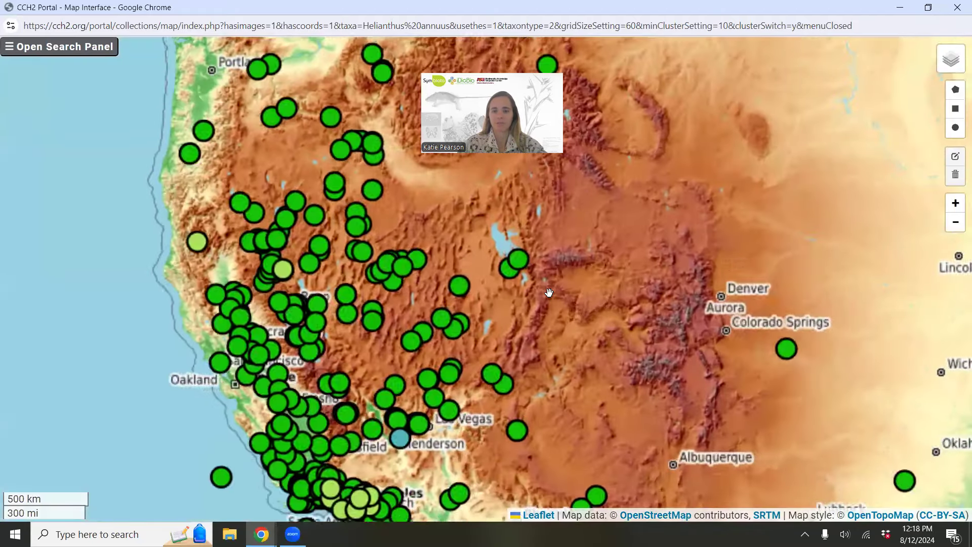
scroll(335, 275, "up", 5)
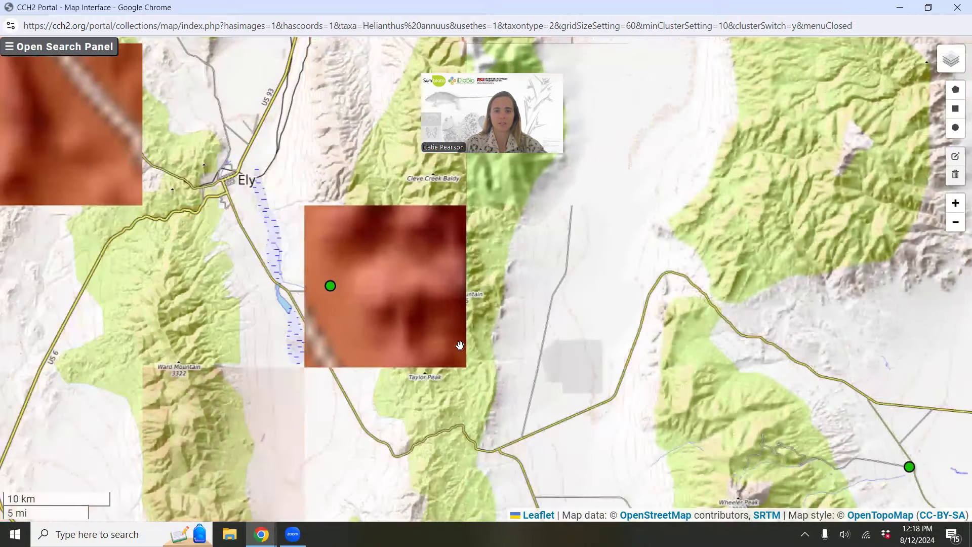
scroll(473, 288, "up", 1)
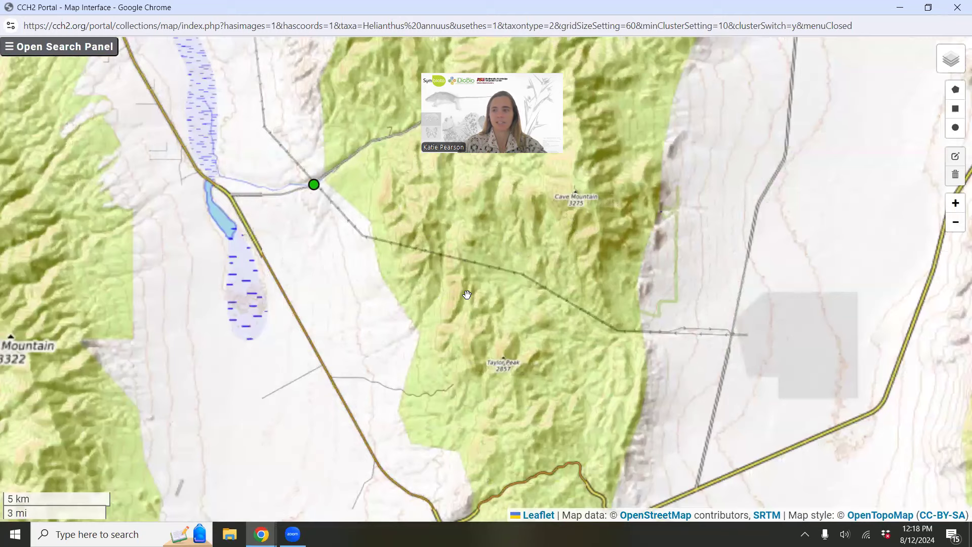
Step: Switch the base layer to Satellite and look over the terrain west of the point near Ely
mouse_move(949, 68)
left_click(936, 108)
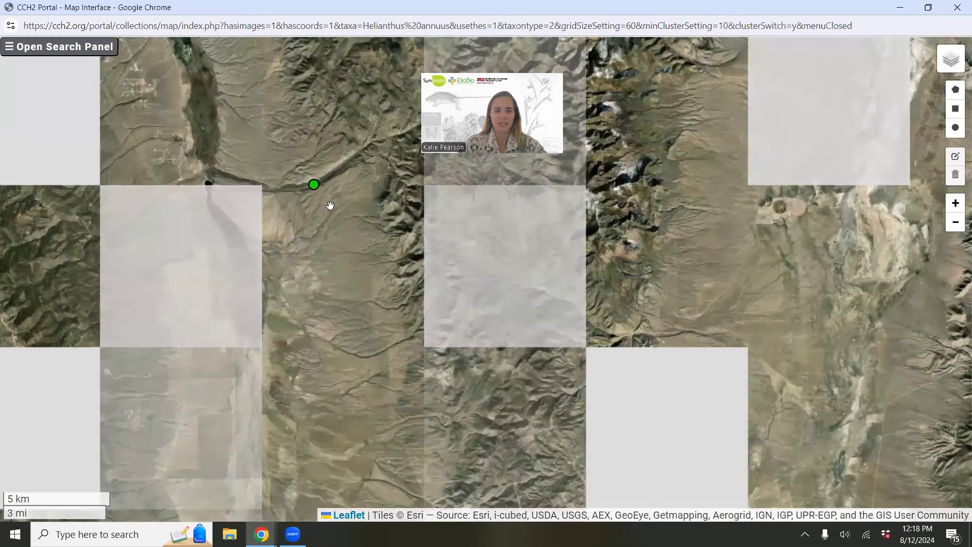
left_click_drag(330, 205, 559, 223)
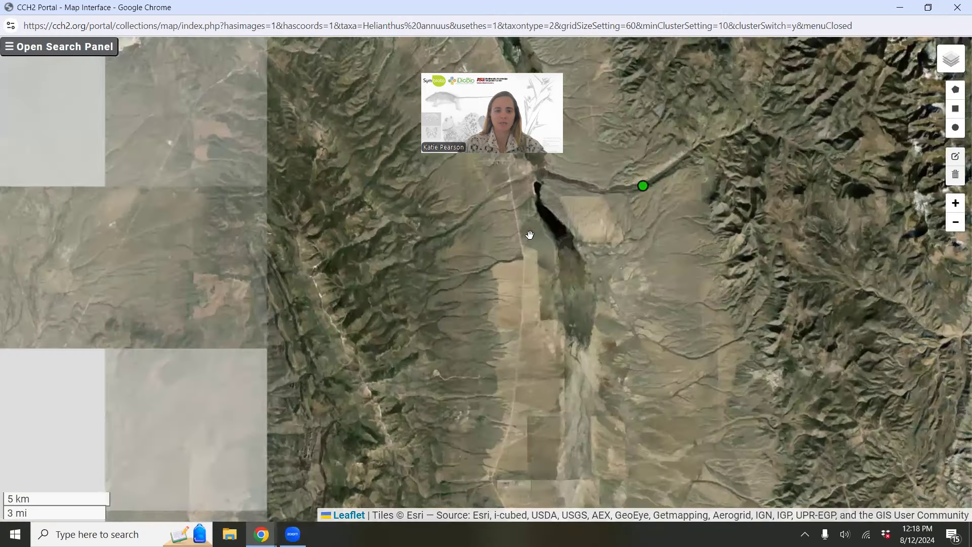
scroll(449, 282, "down", 1)
left_click_drag(412, 299, 569, 288)
scroll(569, 288, "down", 1)
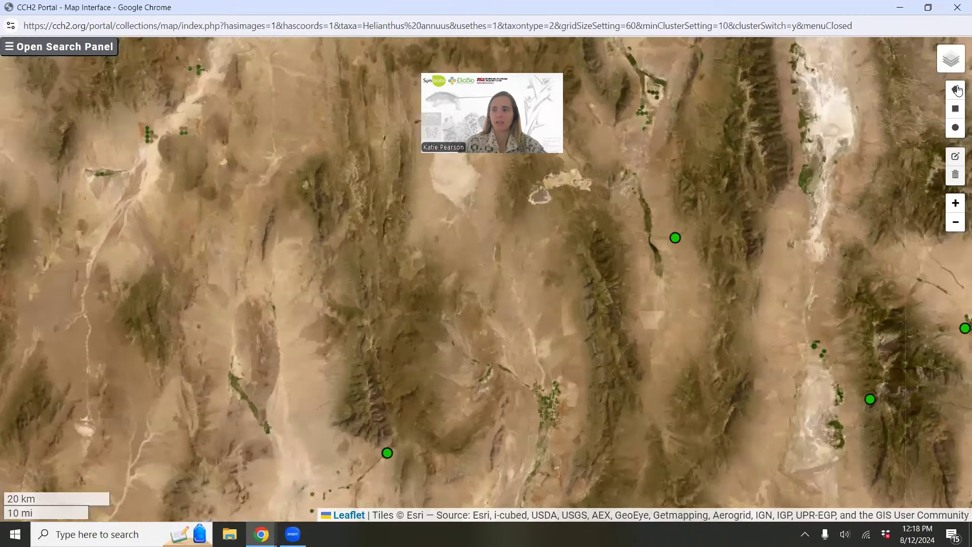
Step: Switch the base layer to Terrain and bring the San Francisco Bay area into view
left_click(913, 57)
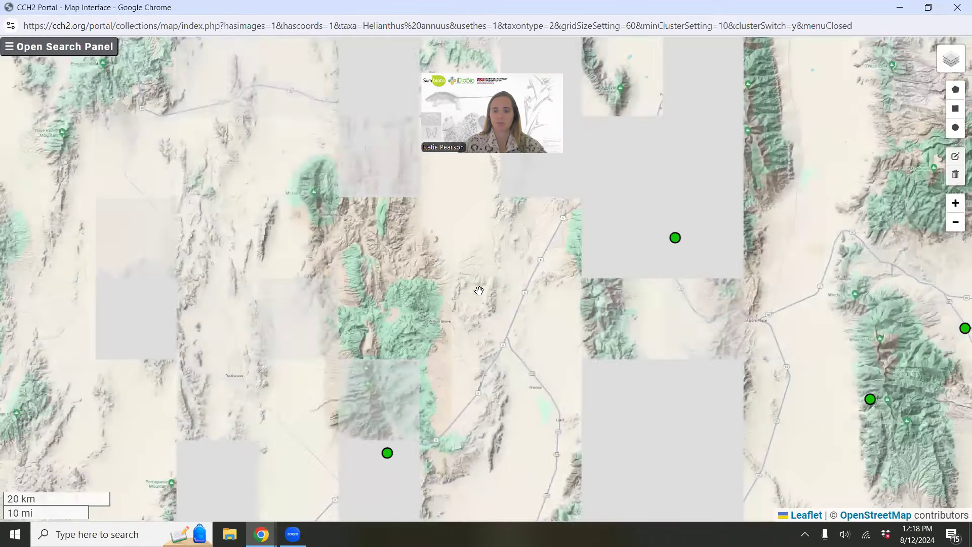
left_click_drag(477, 288, 472, 346)
scroll(472, 347, "down", 1)
left_click_drag(459, 419, 744, 310)
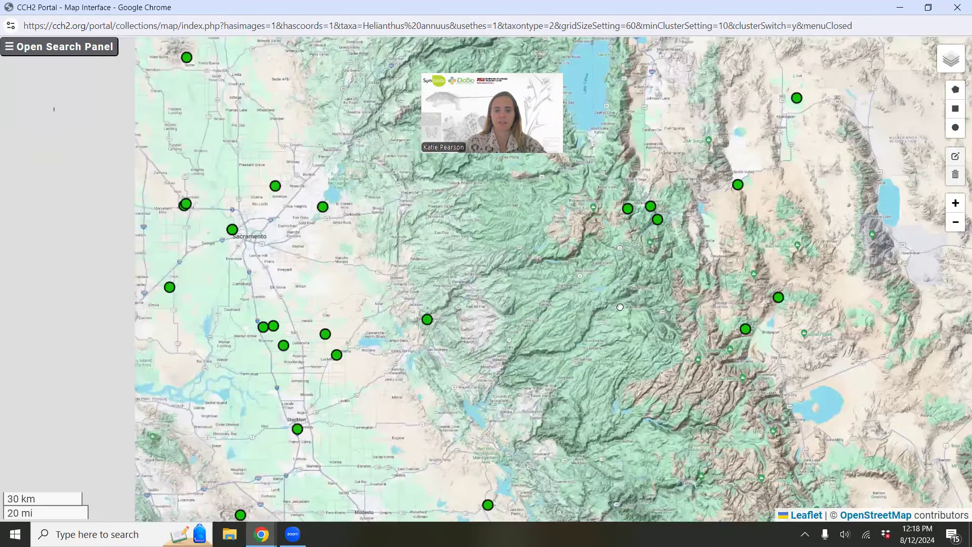
left_click_drag(334, 220, 560, 236)
left_click_drag(489, 341, 533, 256)
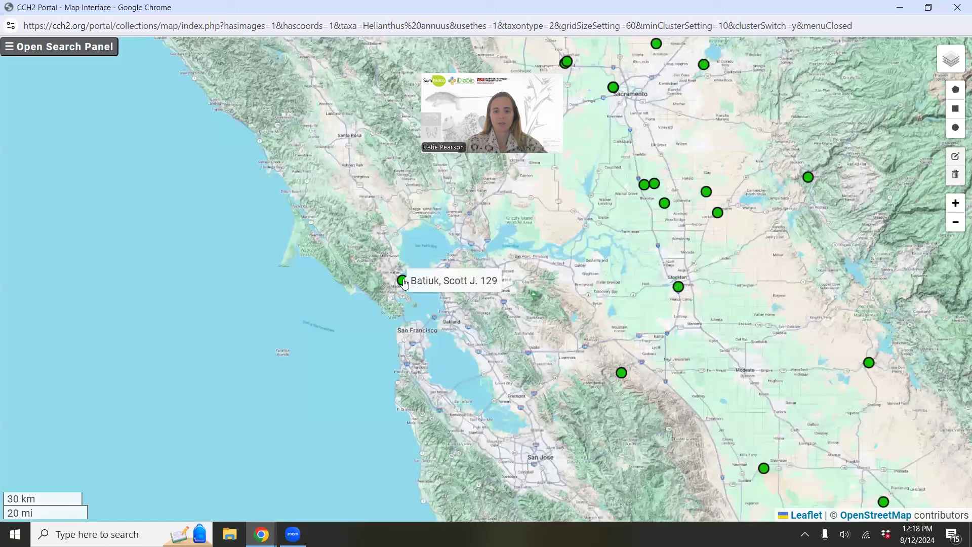
Step: Open the occurrence profile of the point north of San Francisco, read its details, and close it, repeating this once
left_click(401, 282)
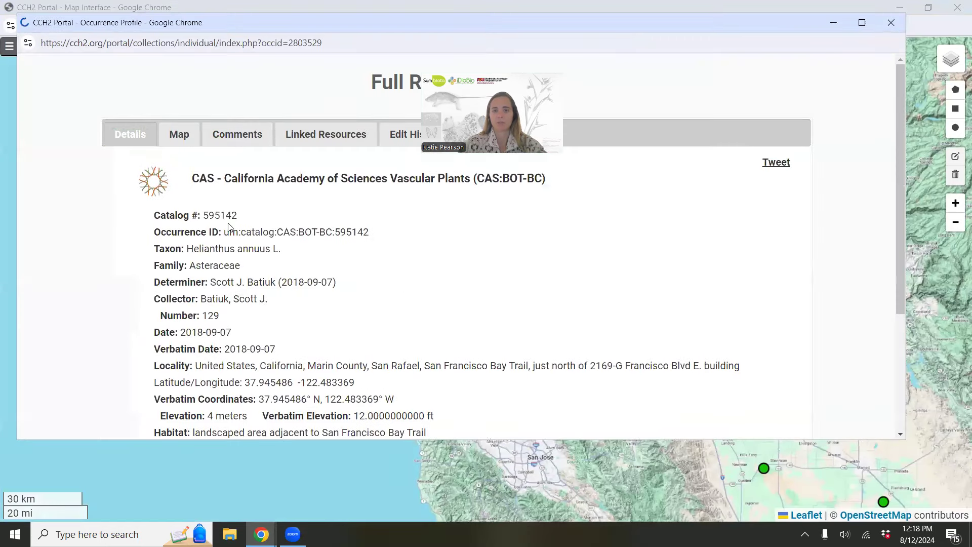
scroll(246, 323, "down", 1)
scroll(247, 323, "down", 4)
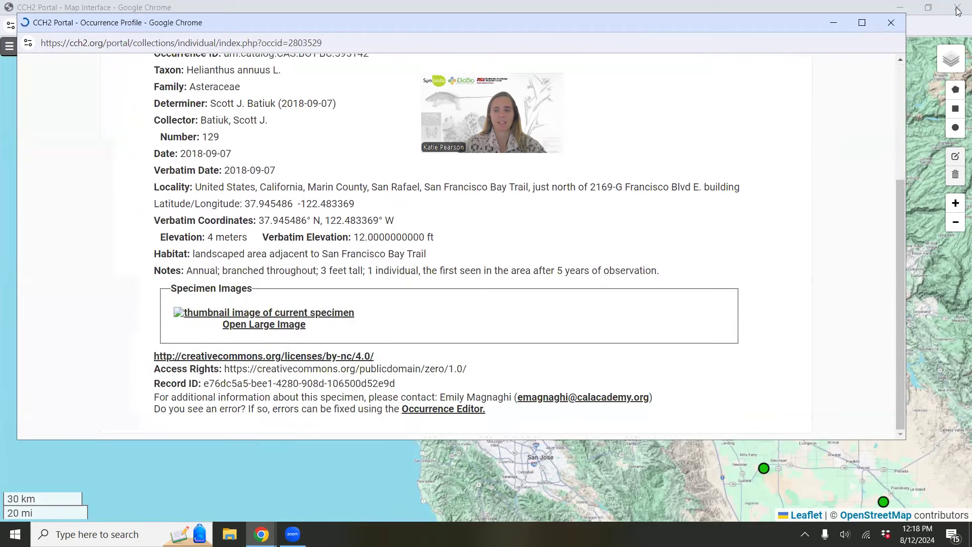
left_click(891, 23)
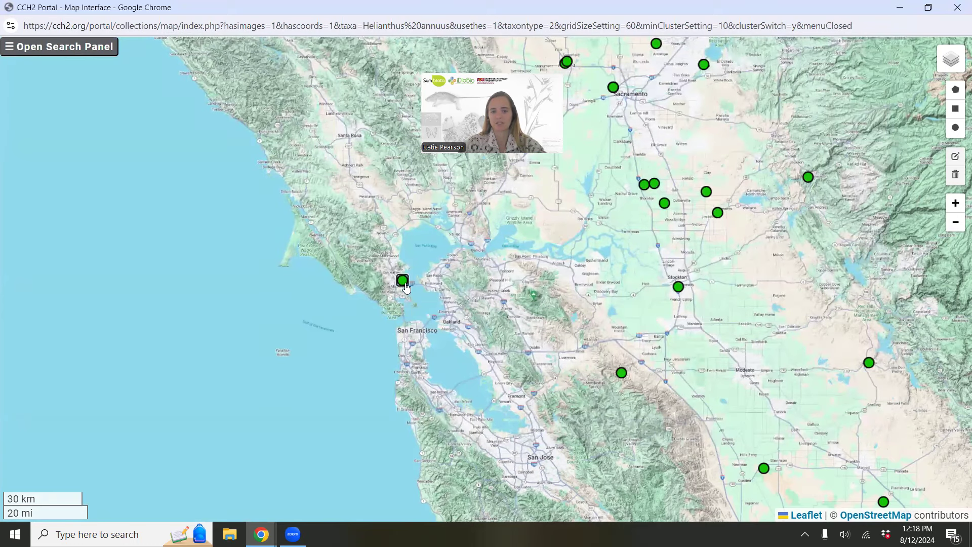
left_click(403, 282)
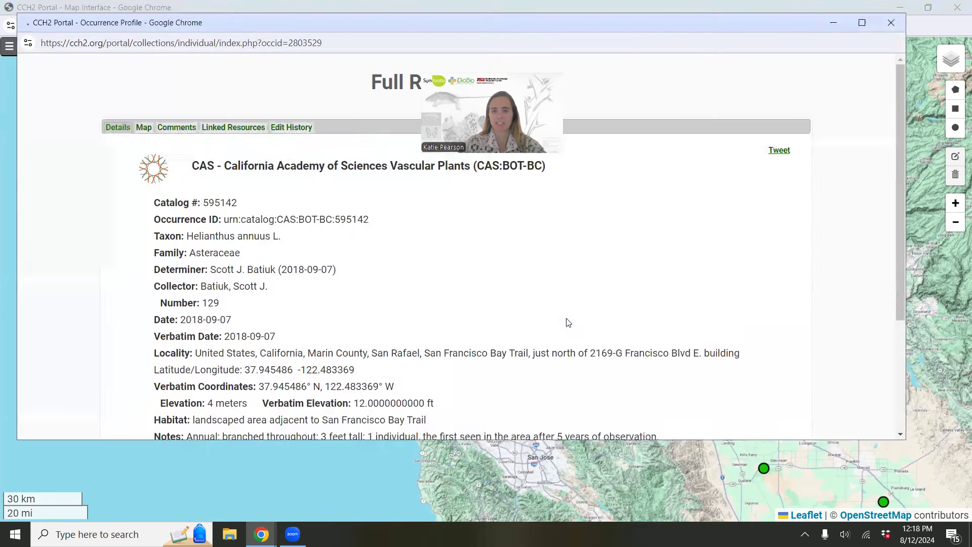
left_click(891, 22)
Step: View and close the occurrence profiles of the point east of Modesto and a point between Sacramento and Stockton
left_click_drag(811, 411, 645, 298)
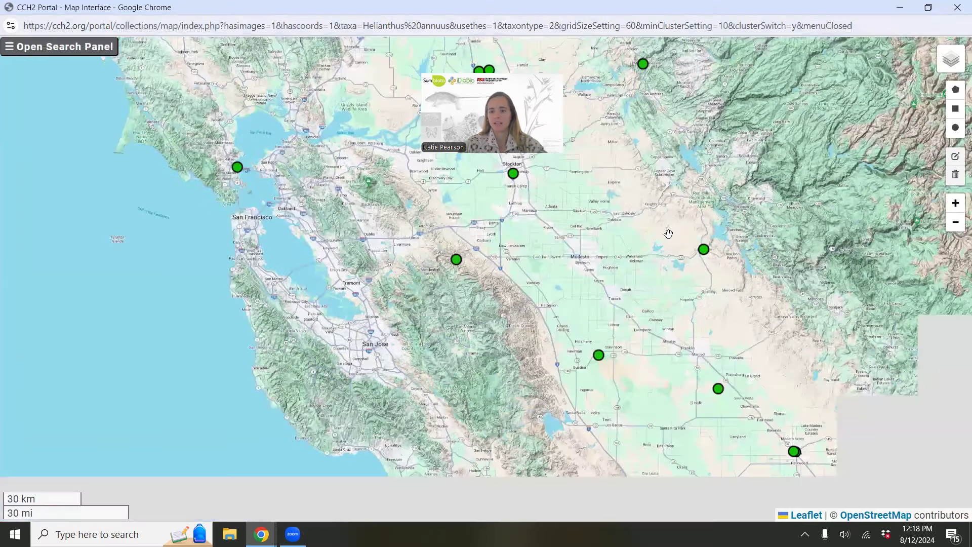
left_click(513, 173)
left_click(891, 23)
left_click_drag(527, 175, 497, 396)
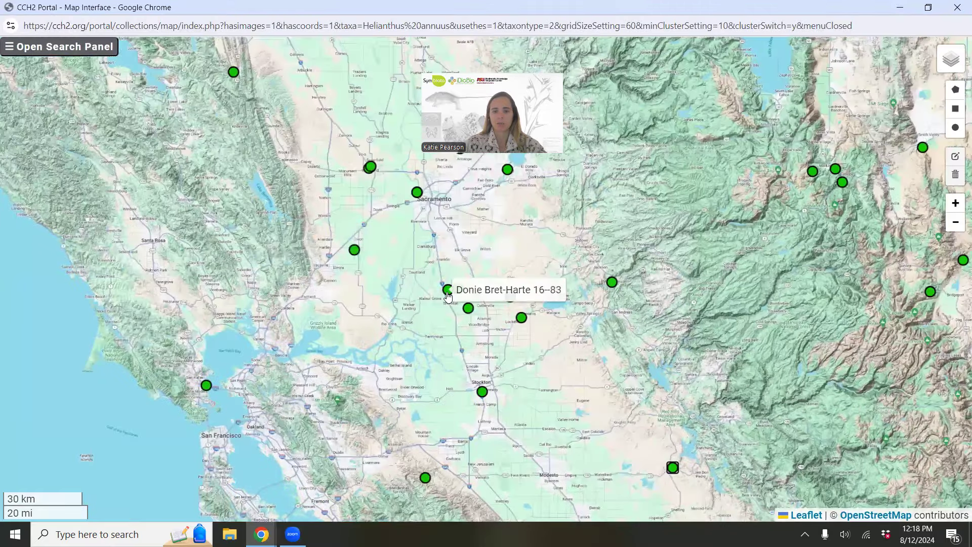
left_click(448, 289)
left_click(888, 24)
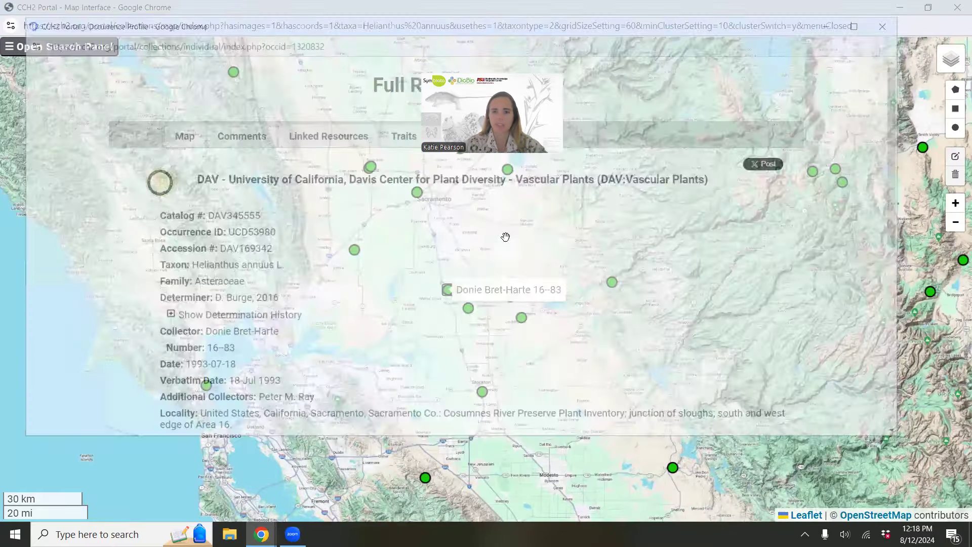
Step: View and close the occurrence profiles of the point beside Sacramento and the point northeast of it
left_click_drag(356, 225, 335, 323)
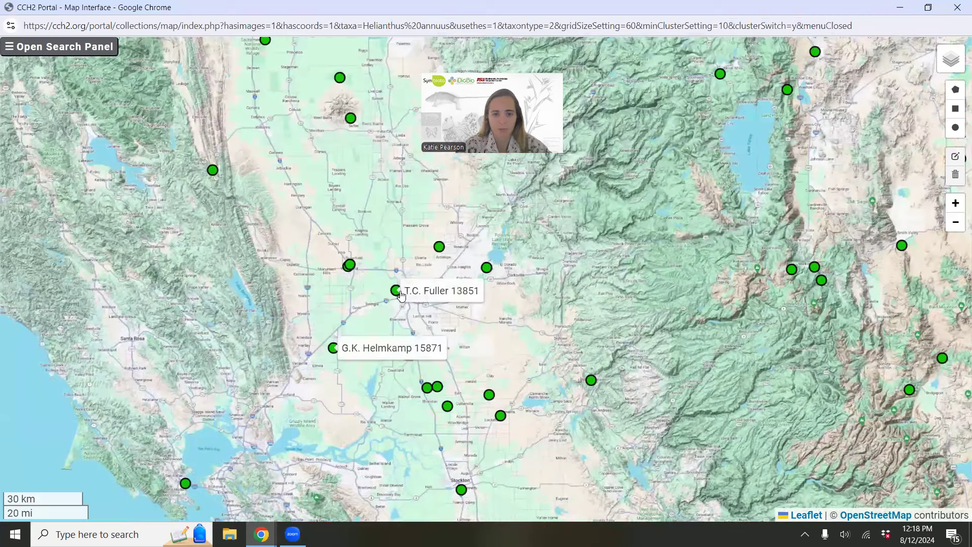
left_click(402, 295)
left_click(889, 24)
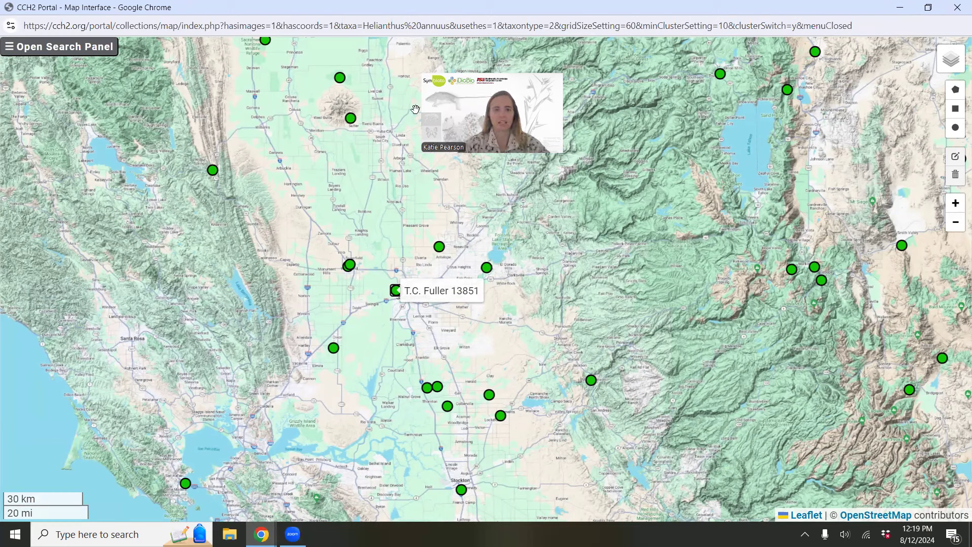
left_click(440, 248)
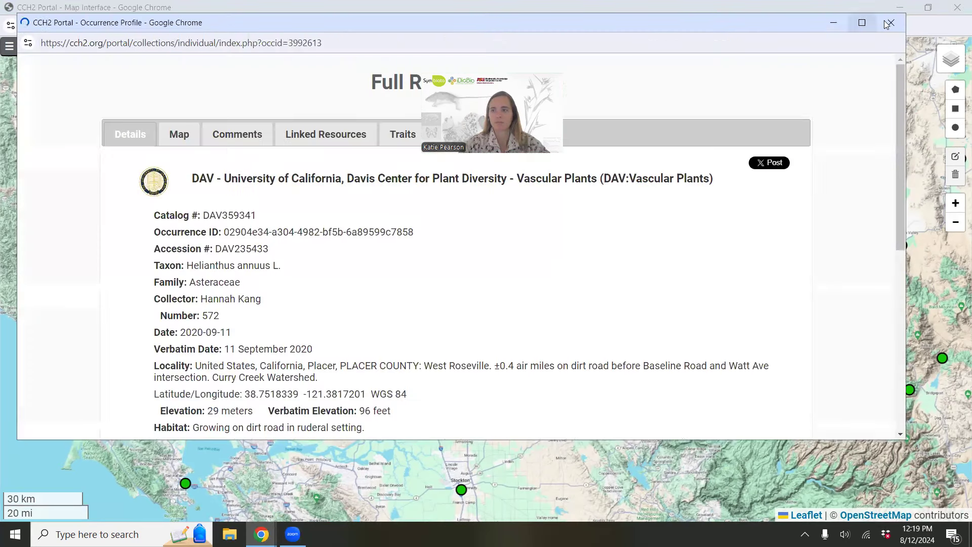
left_click(840, 18)
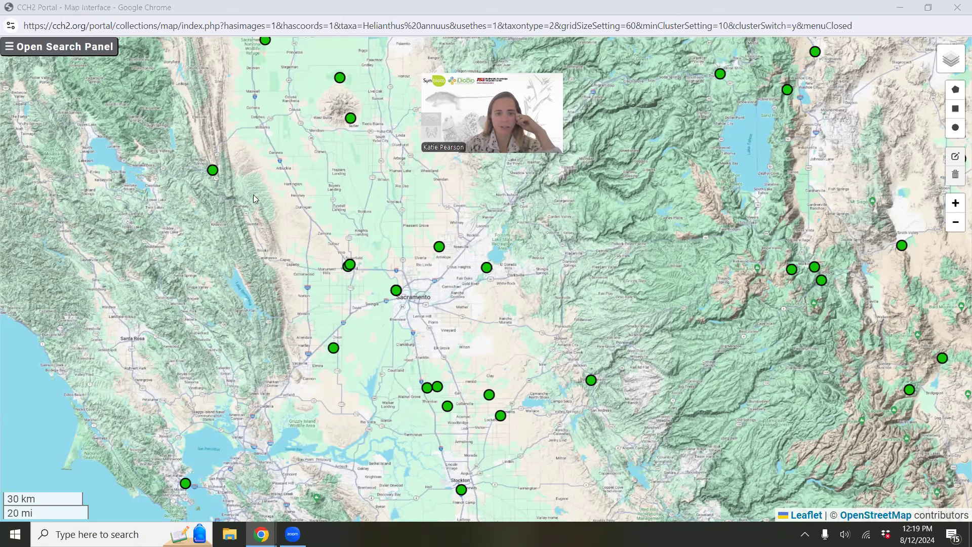
Step: Inspect the map close up around the point south of Dixon, and close the map window to return to the search results
scroll(301, 338, "up", 1)
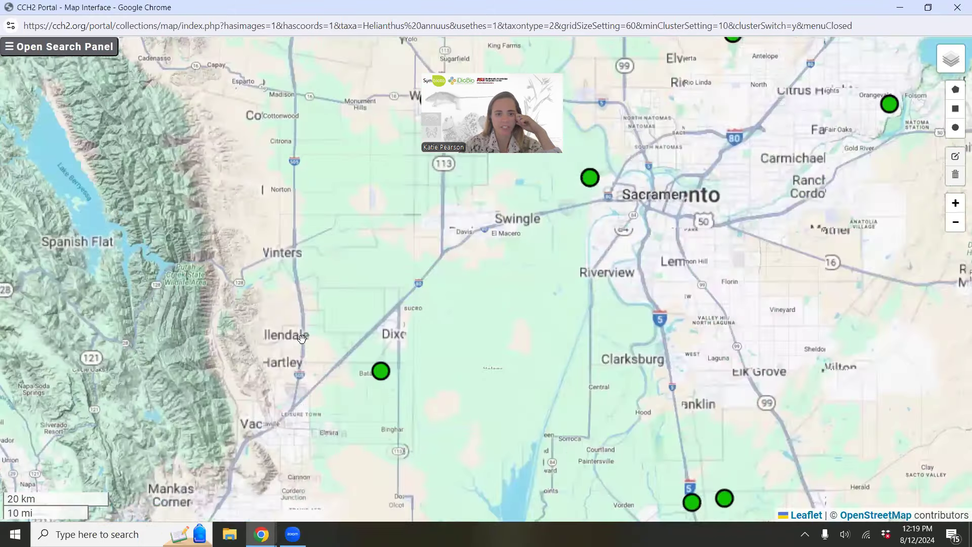
scroll(301, 338, "up", 1)
scroll(289, 431, "up", 1)
mouse_move(352, 130)
left_mouse_down()
mouse_move(320, 173)
mouse_move(229, 242)
left_mouse_up()
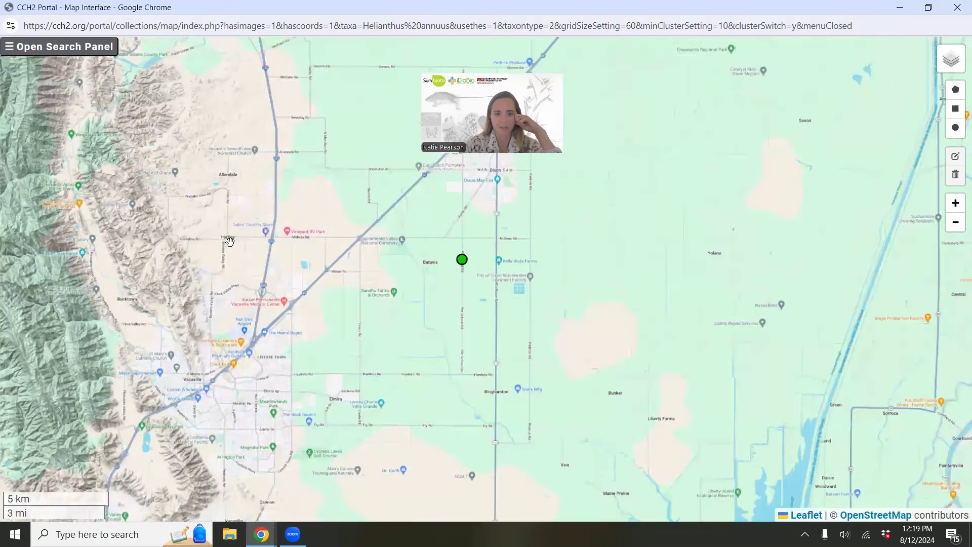
scroll(229, 242, "down", 1)
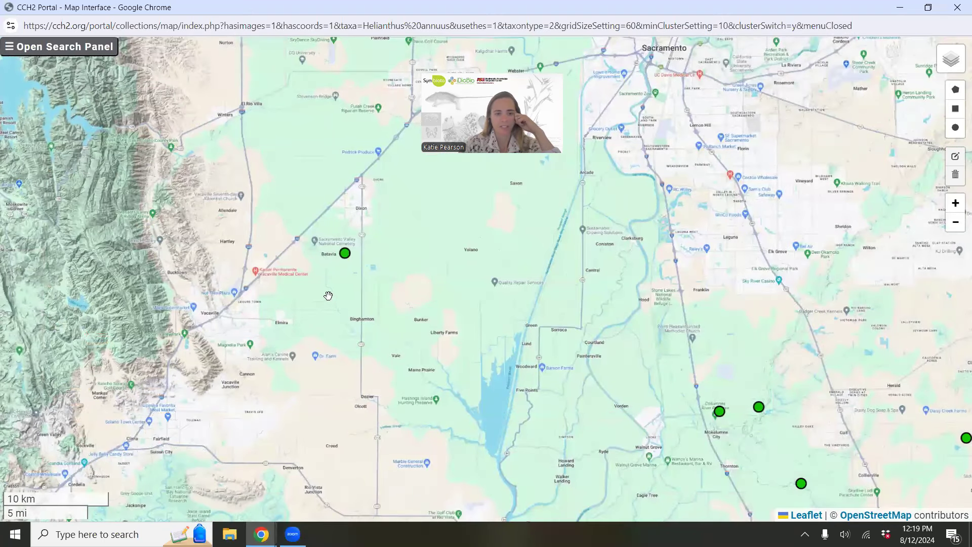
left_click_drag(327, 294, 291, 315)
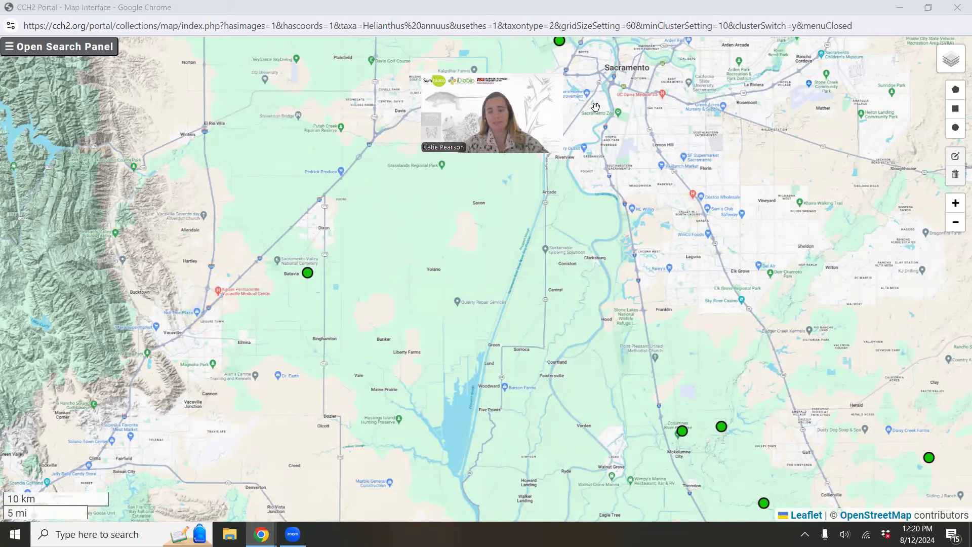
left_click(957, 7)
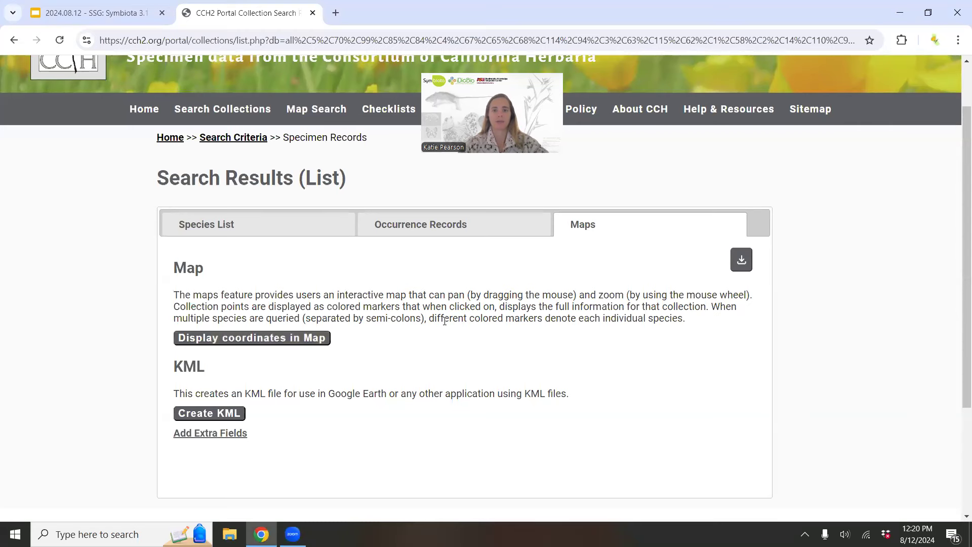
Step: Display the search results' coordinates on the map and enlarge the map window to full screen
left_click(124, 10)
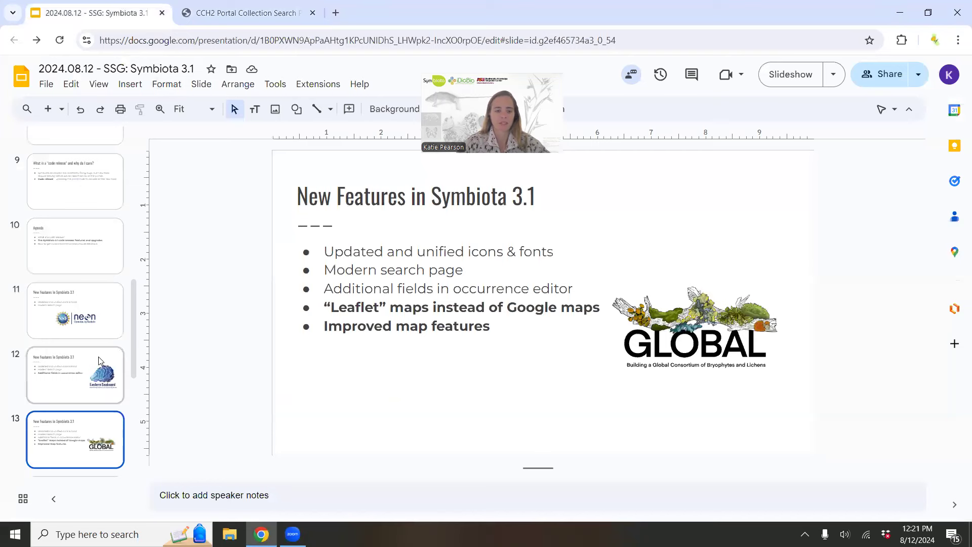
left_click(233, 11)
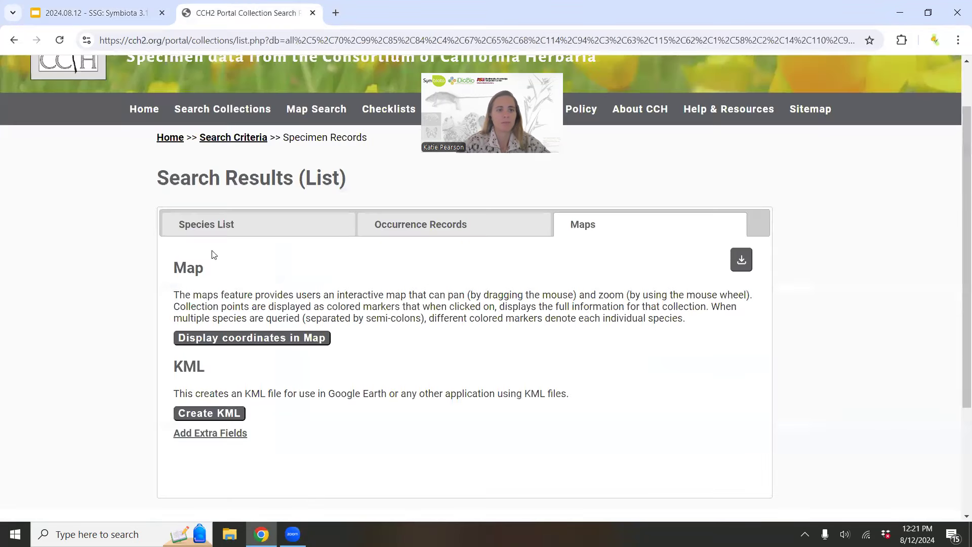
scroll(297, 218, "down", 1)
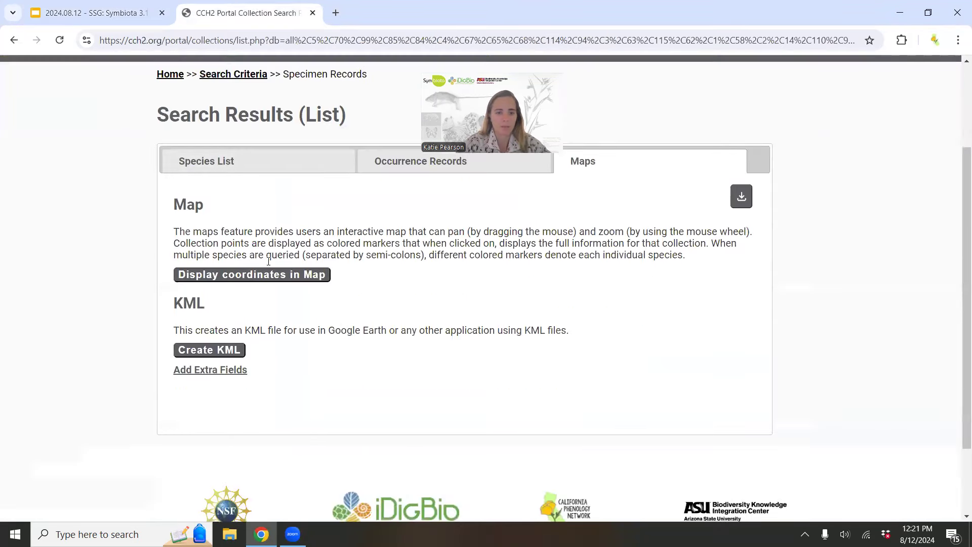
left_click(258, 280)
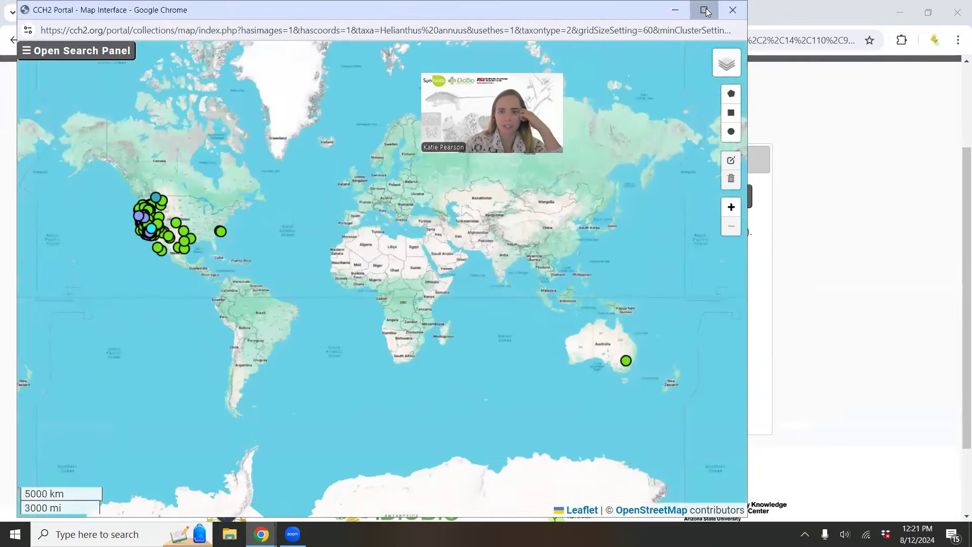
left_click(704, 10)
scroll(187, 303, "up", 3)
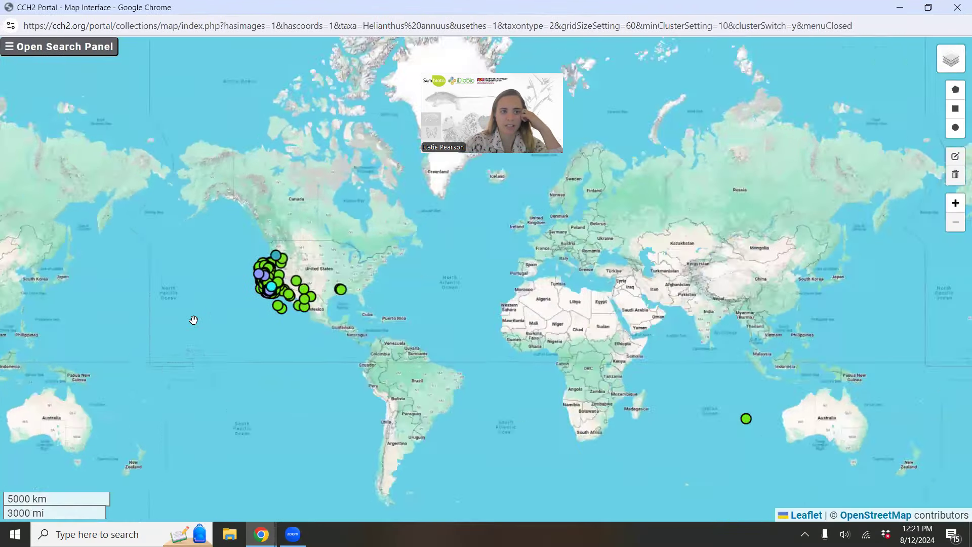
scroll(325, 226, "up", 1)
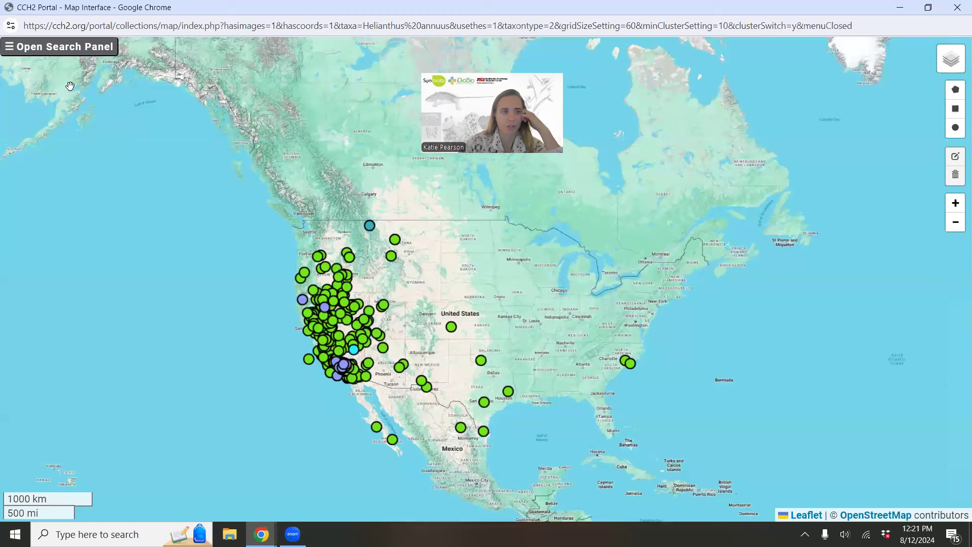
Step: Open the map options in the search criteria panel and frame the points in the western United States
left_click(68, 46)
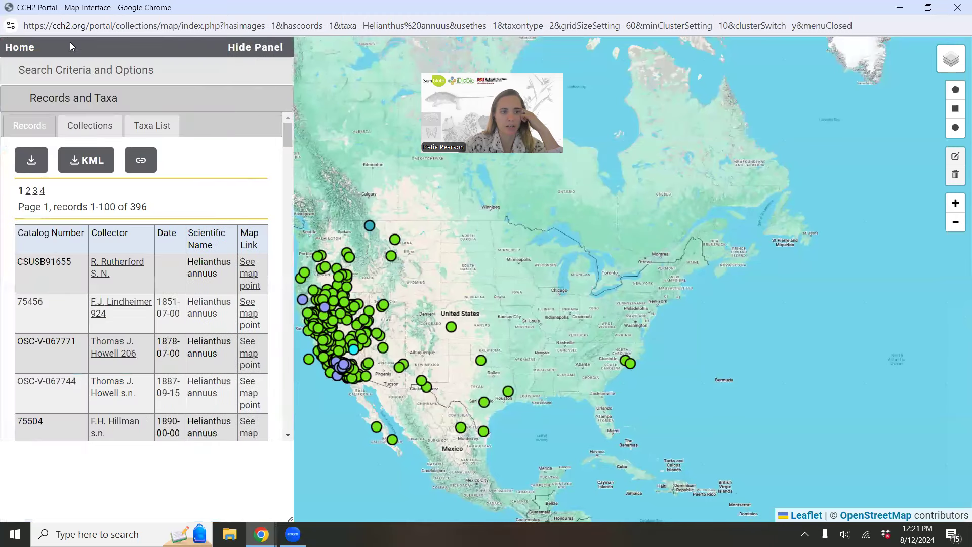
left_click(83, 73)
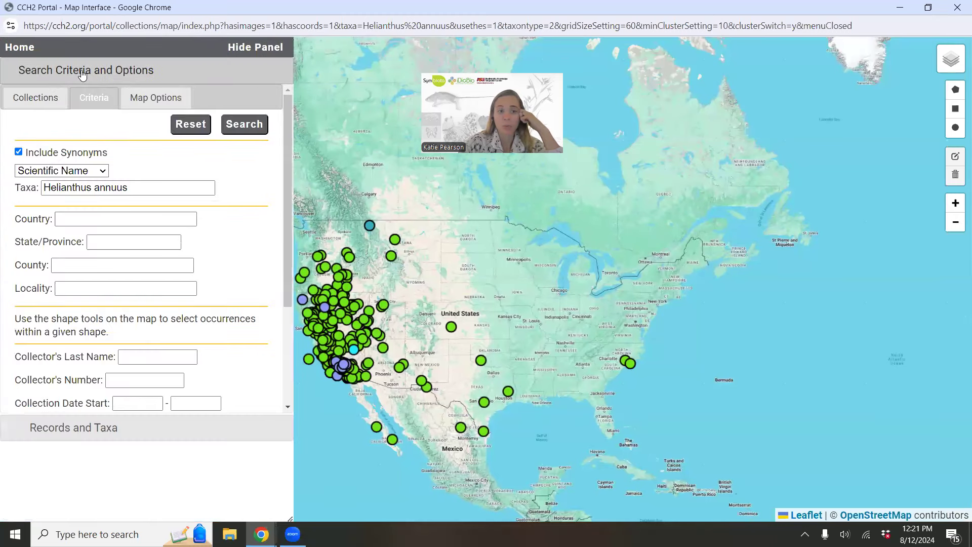
left_click(149, 97)
left_click_drag(485, 318, 506, 280)
scroll(409, 211, "up", 2)
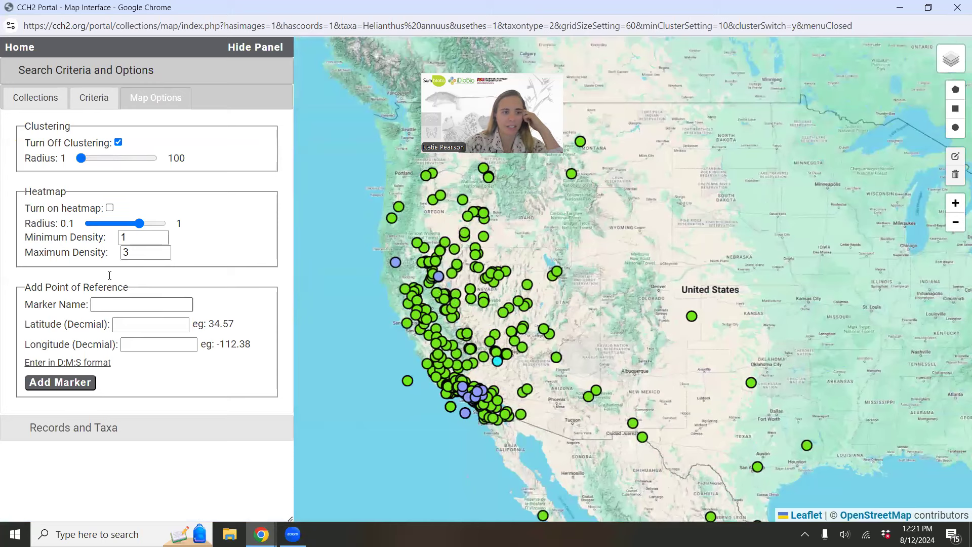
Step: Try point clustering with a radius about midway between 1 and 100, and turn clustering off again at the minimum radius
left_click(118, 143)
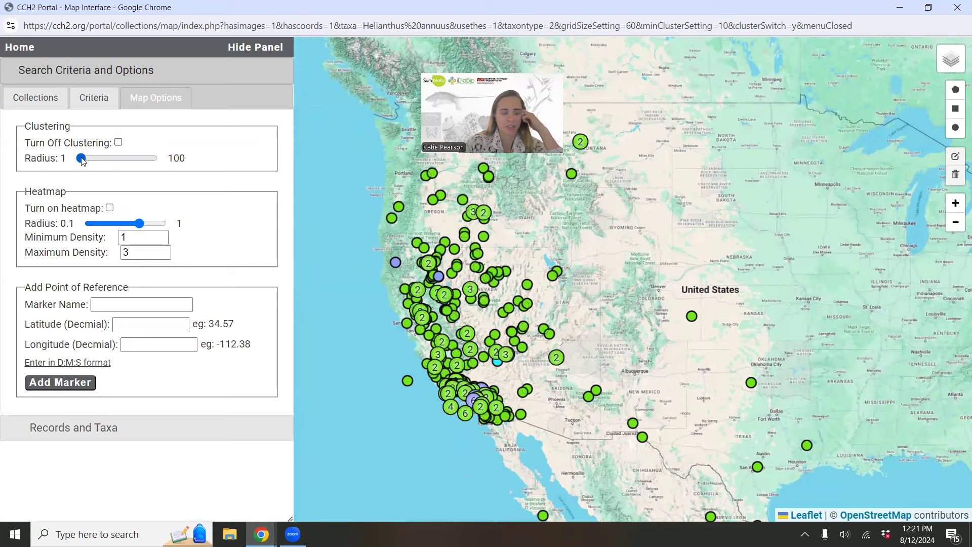
left_click_drag(83, 158, 90, 159)
left_click_drag(104, 160, 122, 160)
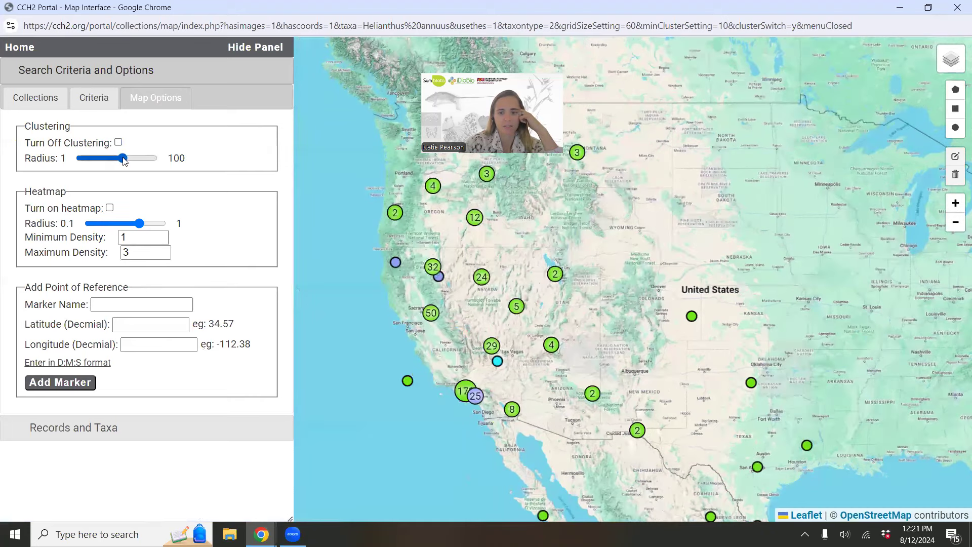
scroll(625, 301, "down", 1)
scroll(625, 299, "down", 1)
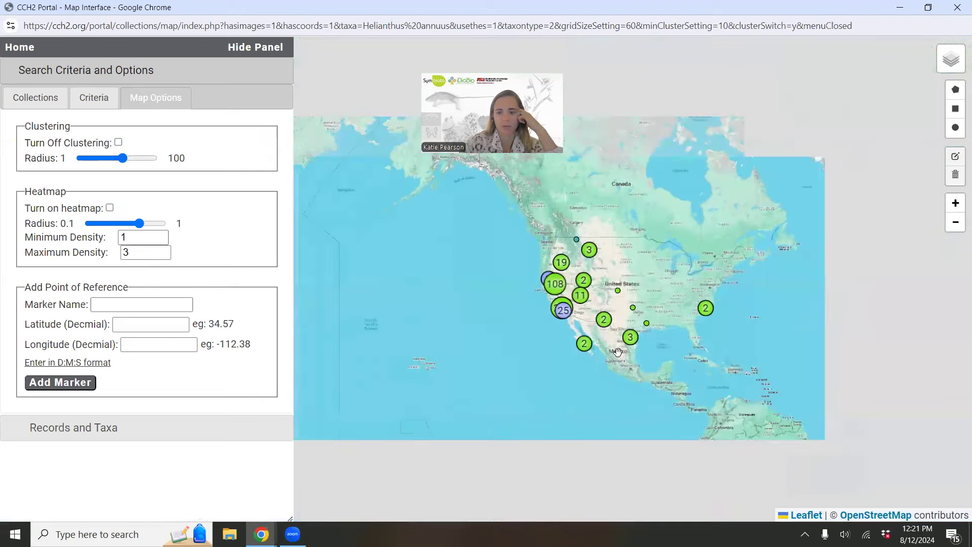
scroll(626, 295, "up", 2)
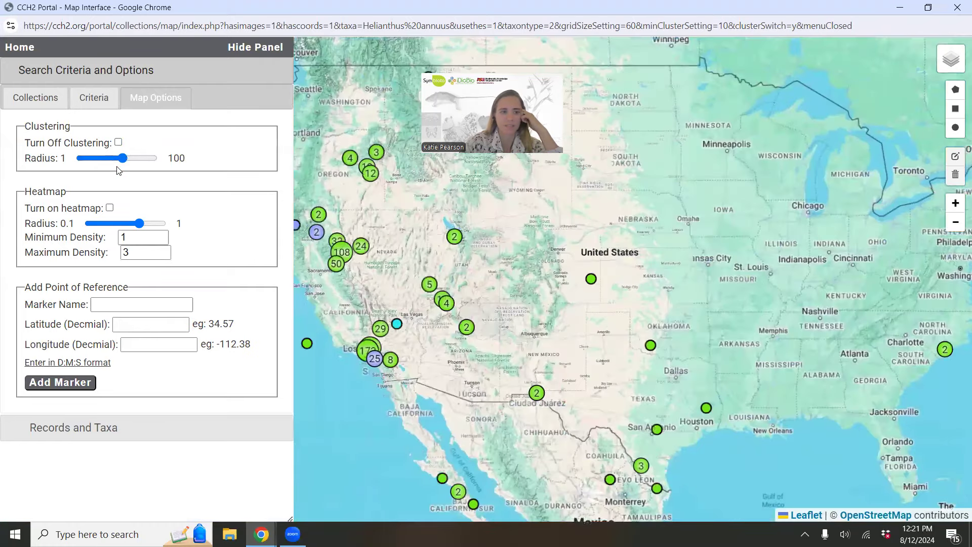
left_click_drag(122, 158, 42, 171)
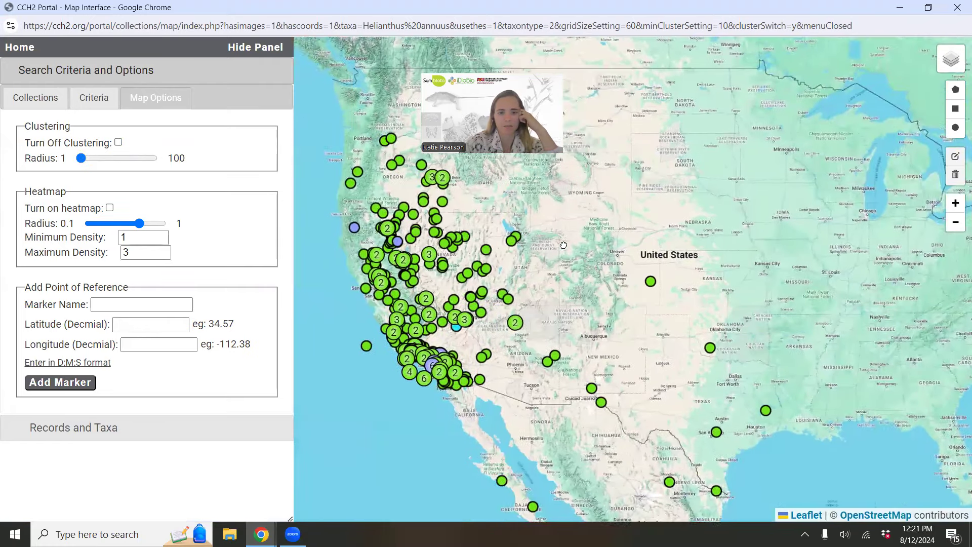
left_click(118, 143)
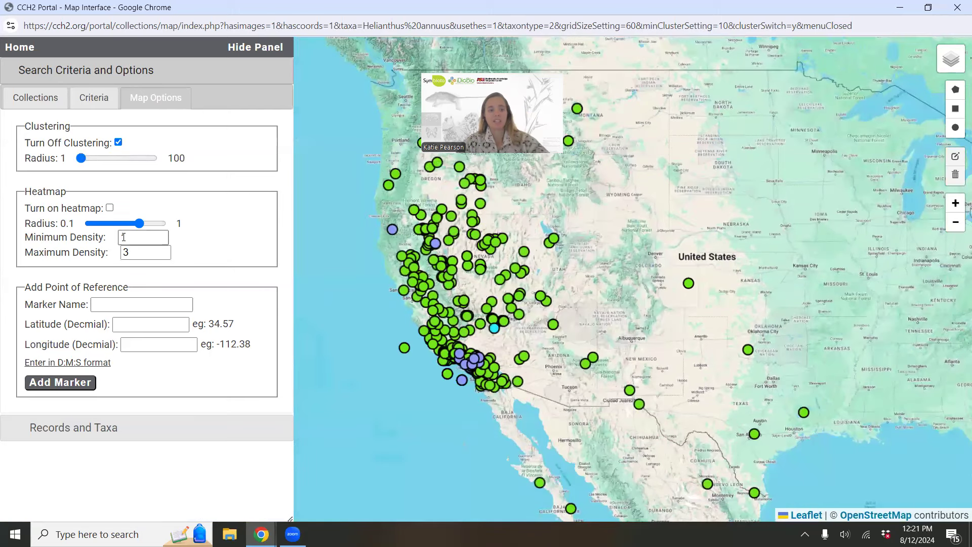
Step: Set the heatmap's maximum density to 10 and turn on the heatmap
left_click(143, 248)
key("BackSpace")
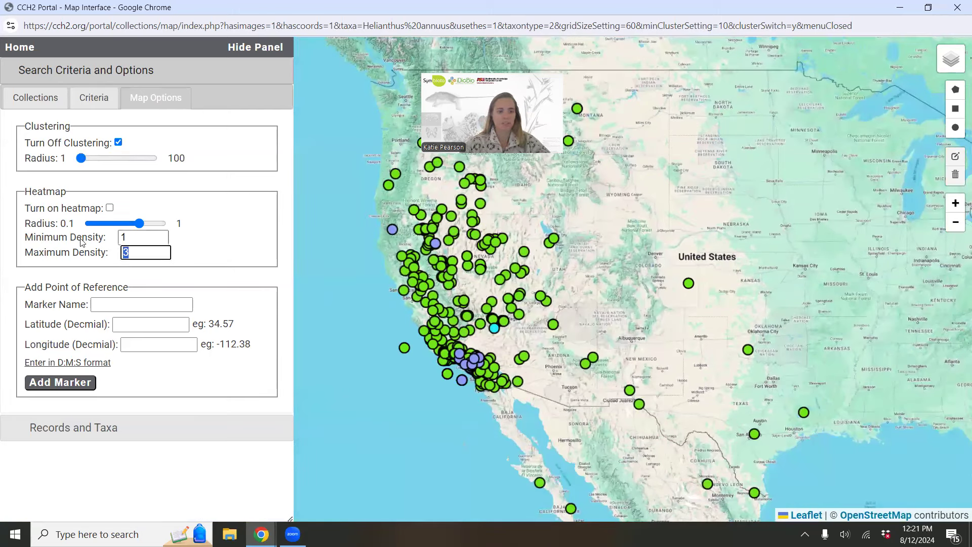
type("10")
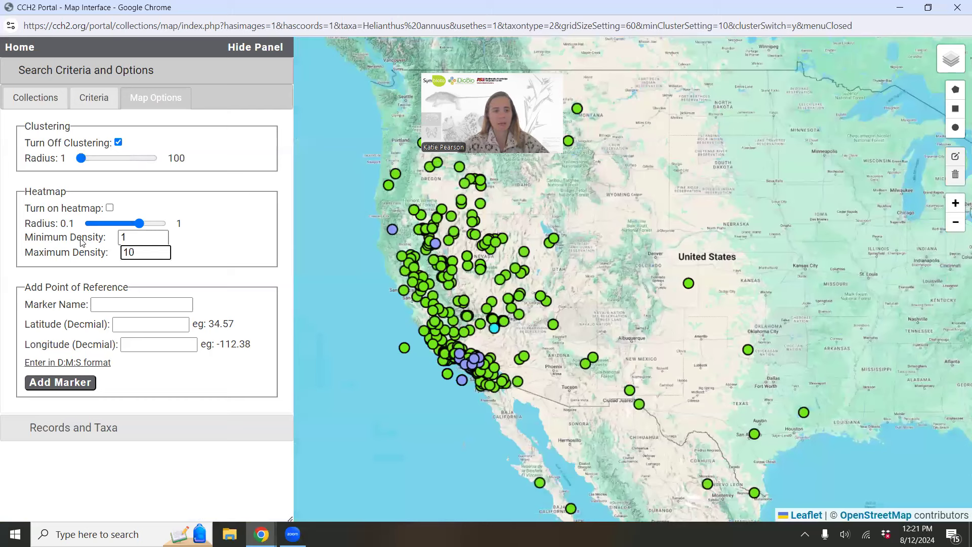
left_click(110, 209)
left_click(110, 208)
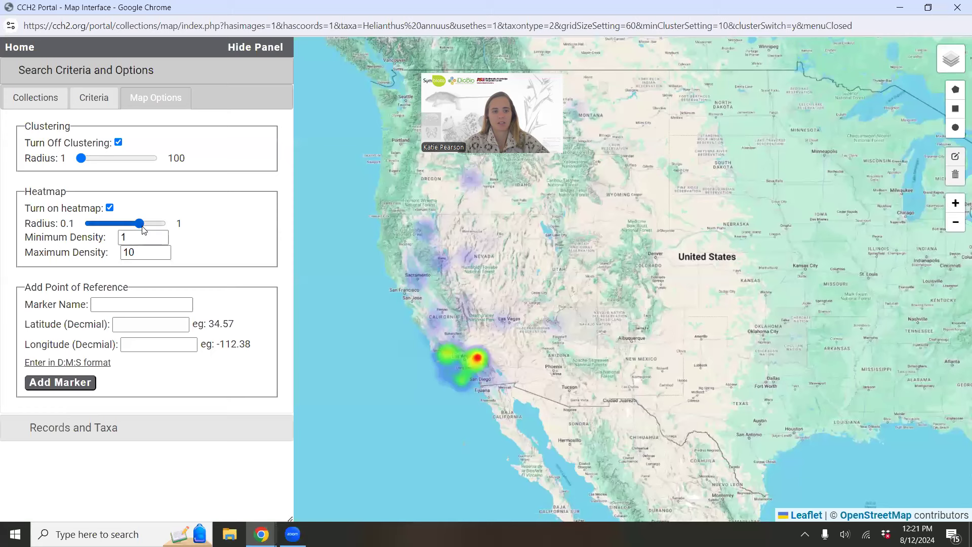
Step: Set the heatmap radius to its maximum of 1 and the maximum density to 5, and inspect the heatmap over the western United States
left_click_drag(139, 223, 74, 236)
type("5")
left_click(239, 238)
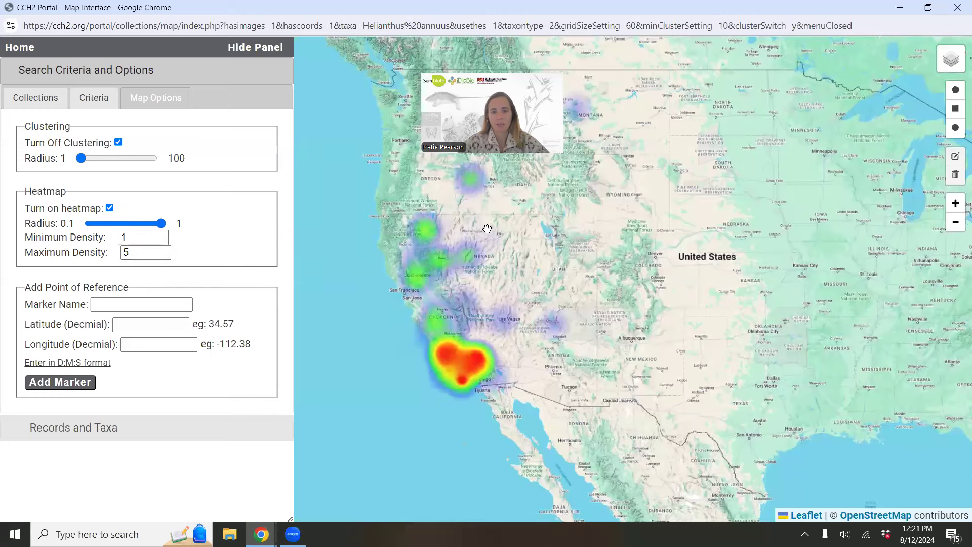
scroll(505, 230, "up", 1)
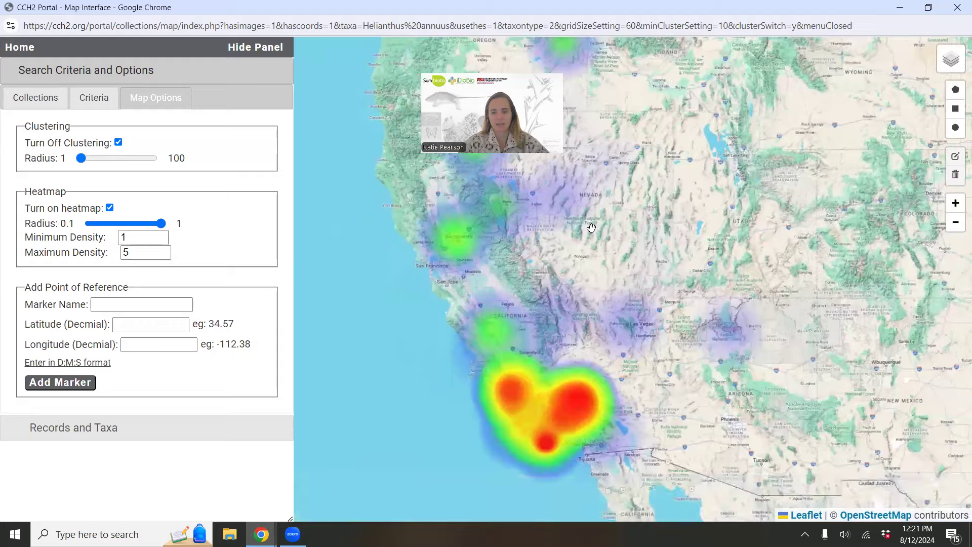
scroll(591, 227, "down", 1)
left_click_drag(590, 227, 587, 302)
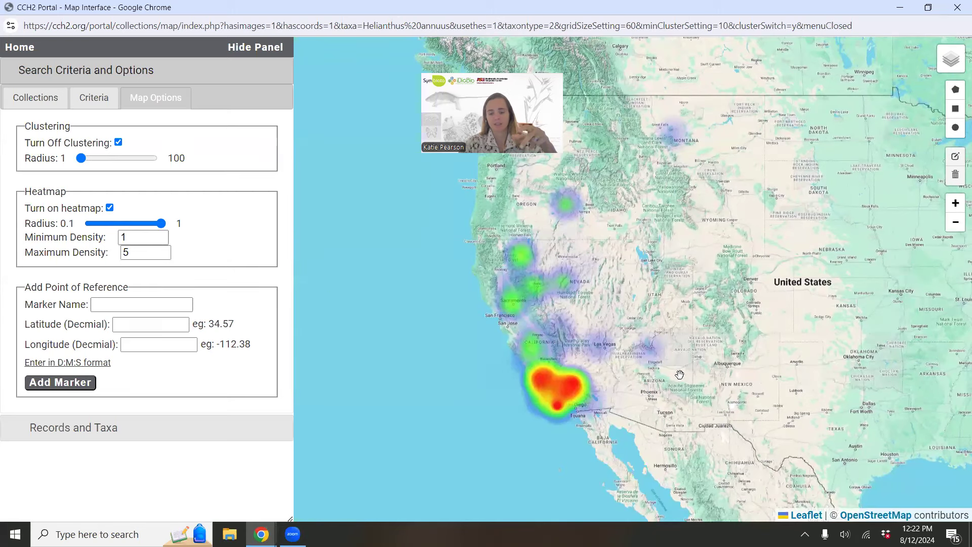
left_click_drag(679, 375, 614, 335)
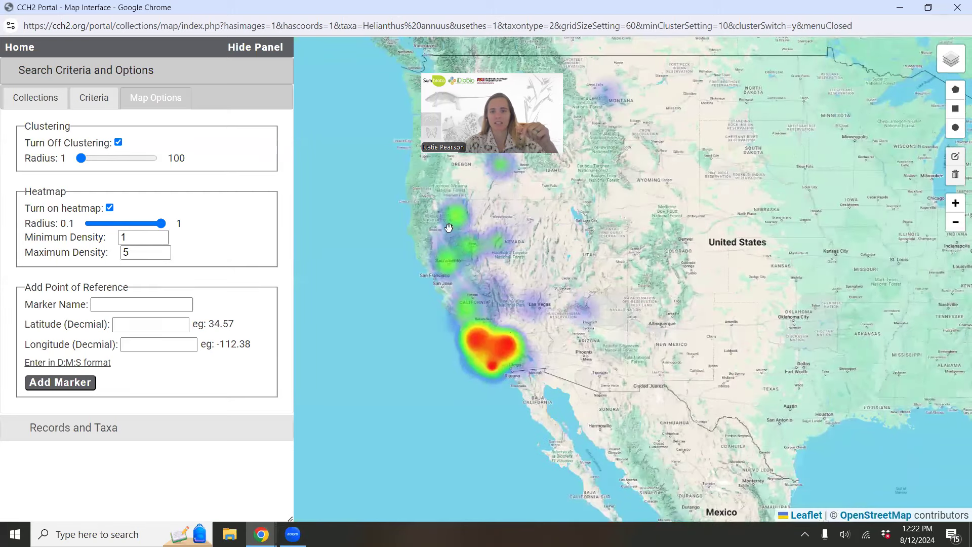
scroll(595, 256, "down", 1)
left_click_drag(708, 256, 641, 302)
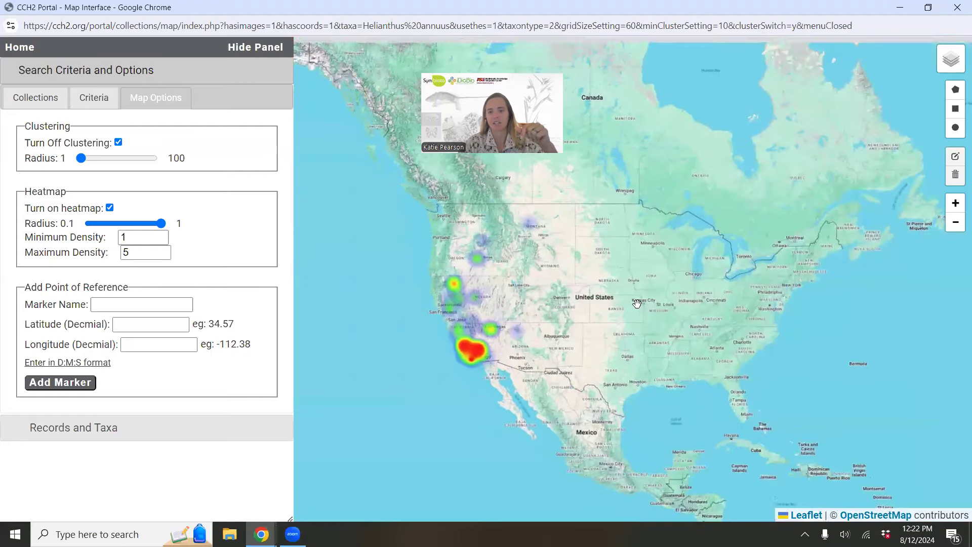
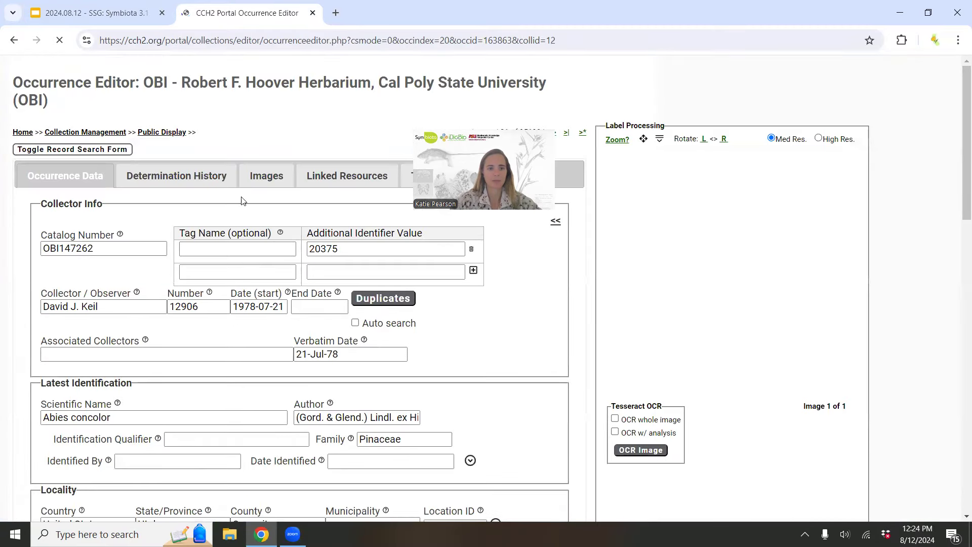
Step: Start a new associated occurrence in the specimen's linked resources with the association type Non-occurrence Resource Link
left_click(322, 177)
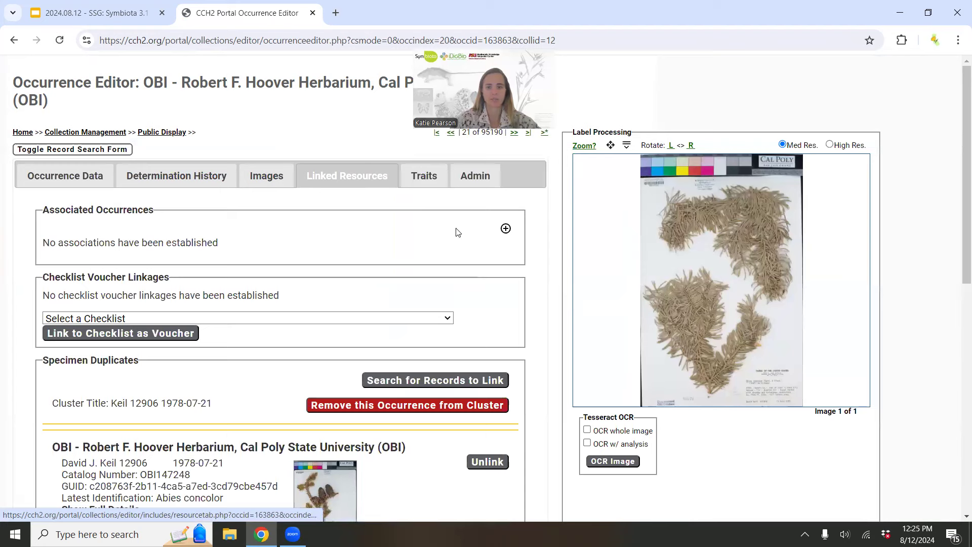
left_click(506, 229)
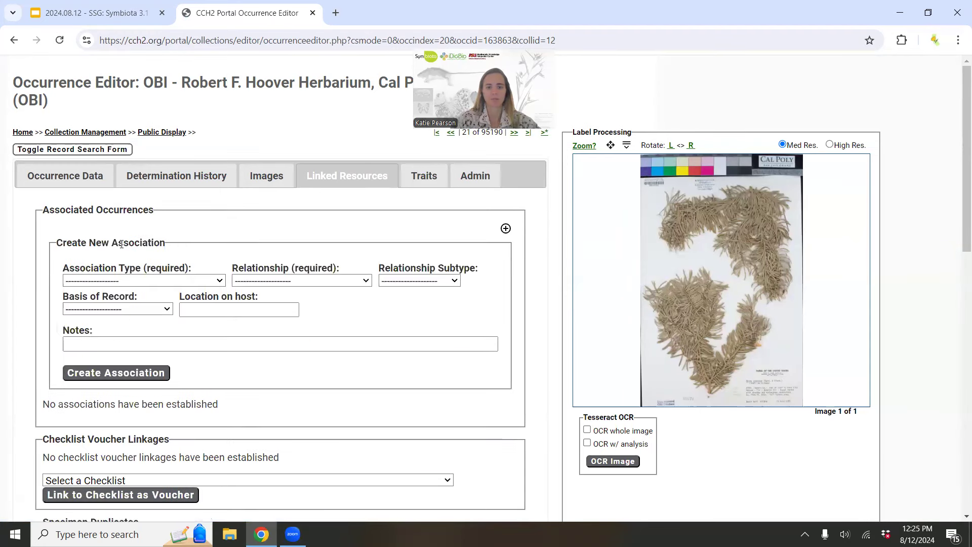
left_click(179, 282)
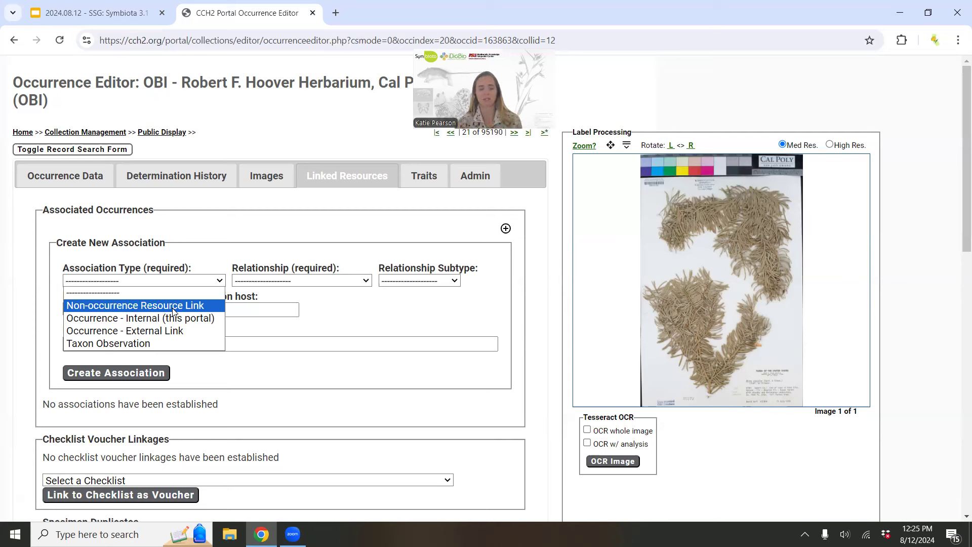
left_click(173, 306)
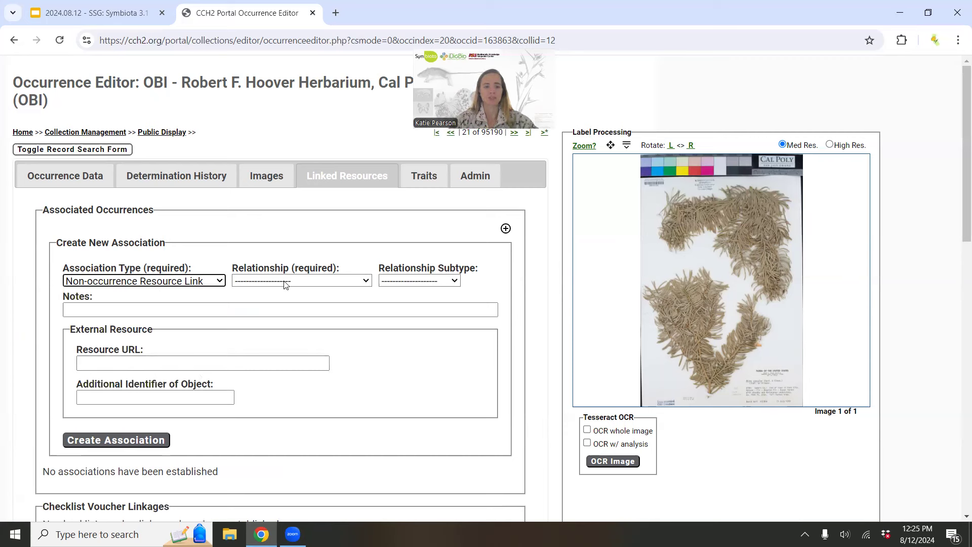
Step: Review the relationship choices and the notes and resource URL fields of the new association without filling them in
left_click(252, 281)
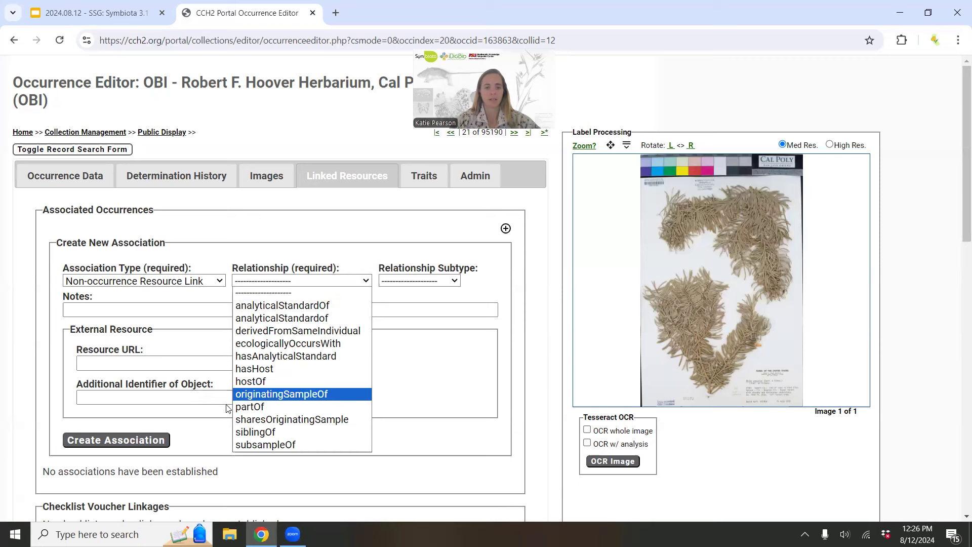
left_click(149, 335)
left_click(87, 312)
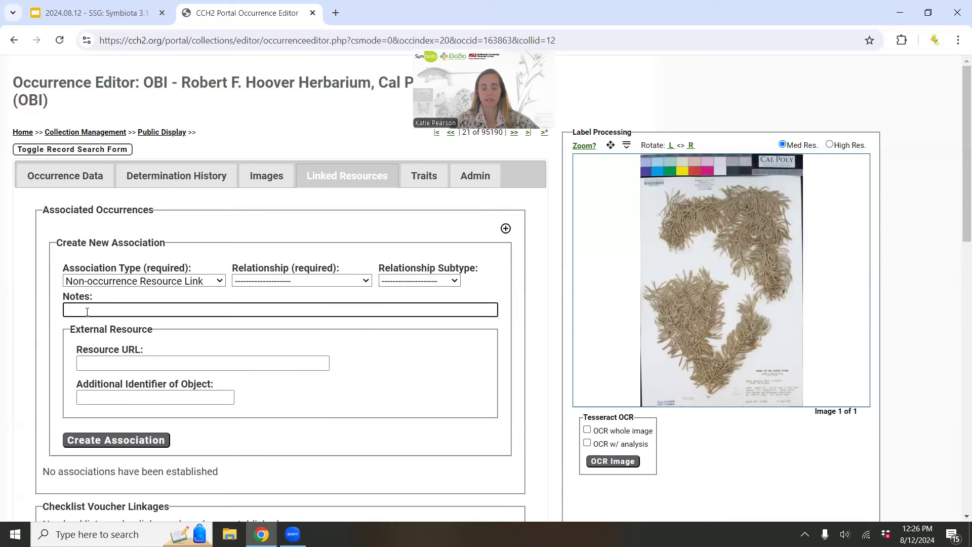
left_click(95, 360)
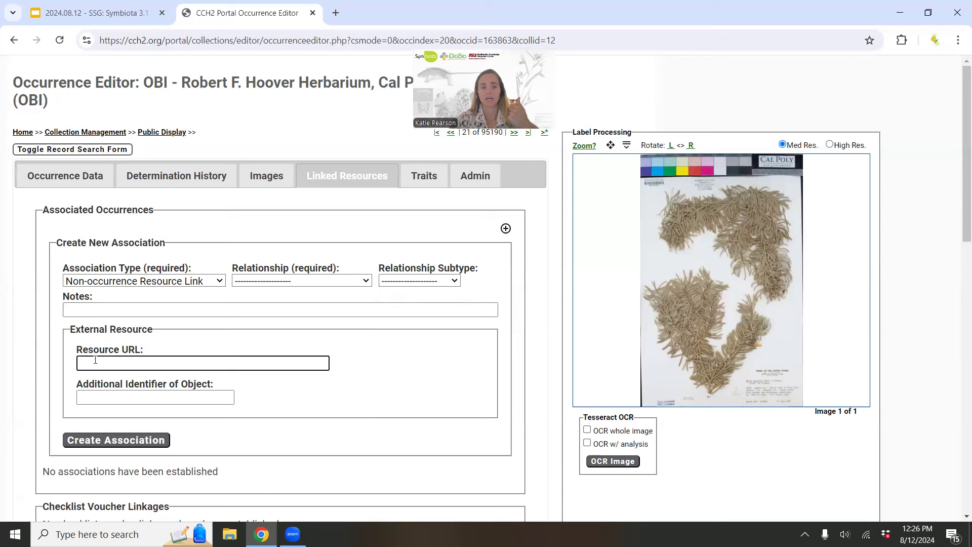
Step: Examine the available association types and relationship options for the new association without changing either selection
left_click(192, 287)
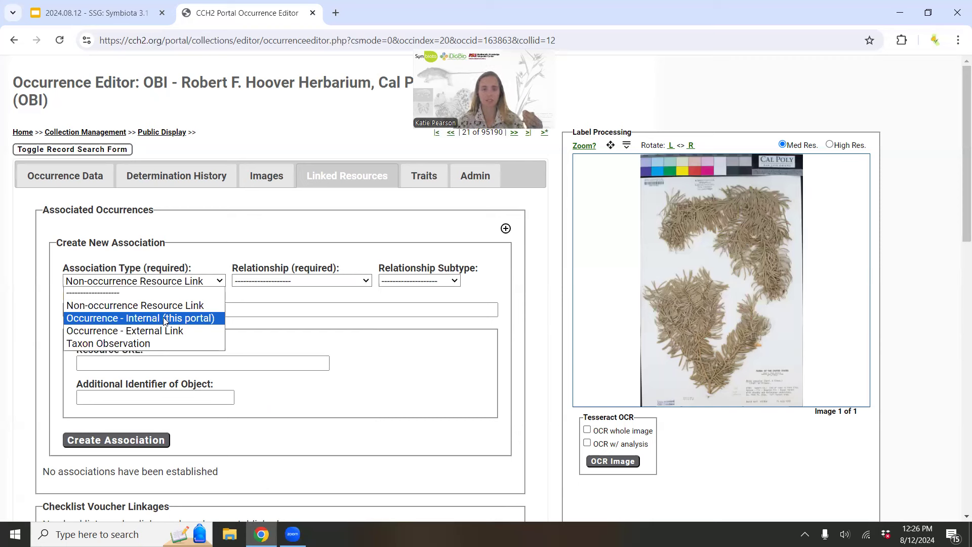
left_click(336, 281)
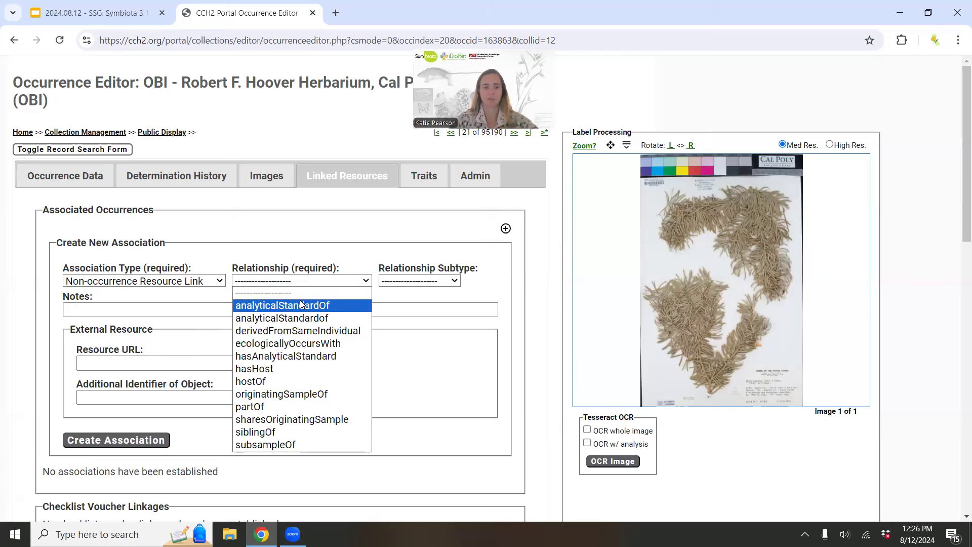
left_click(269, 254)
left_click(208, 281)
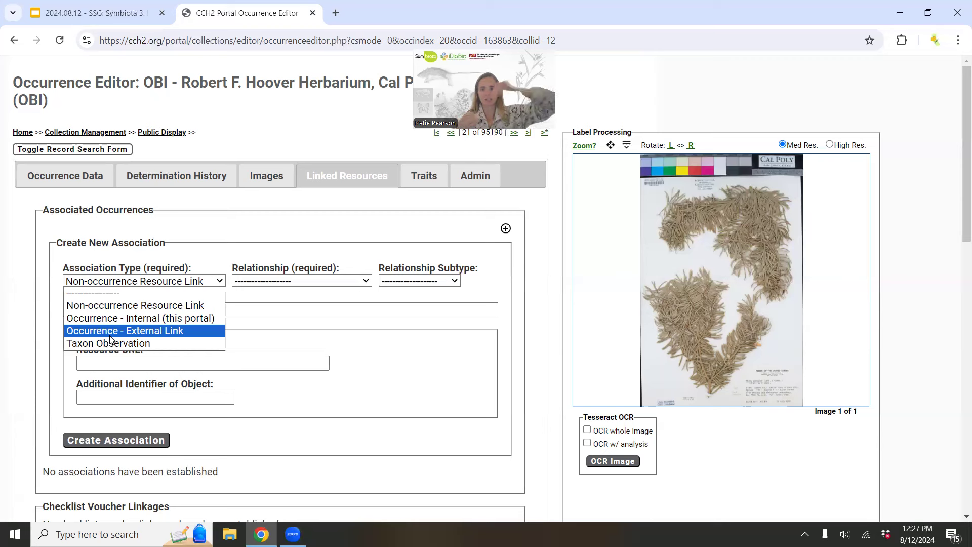
left_click(261, 280)
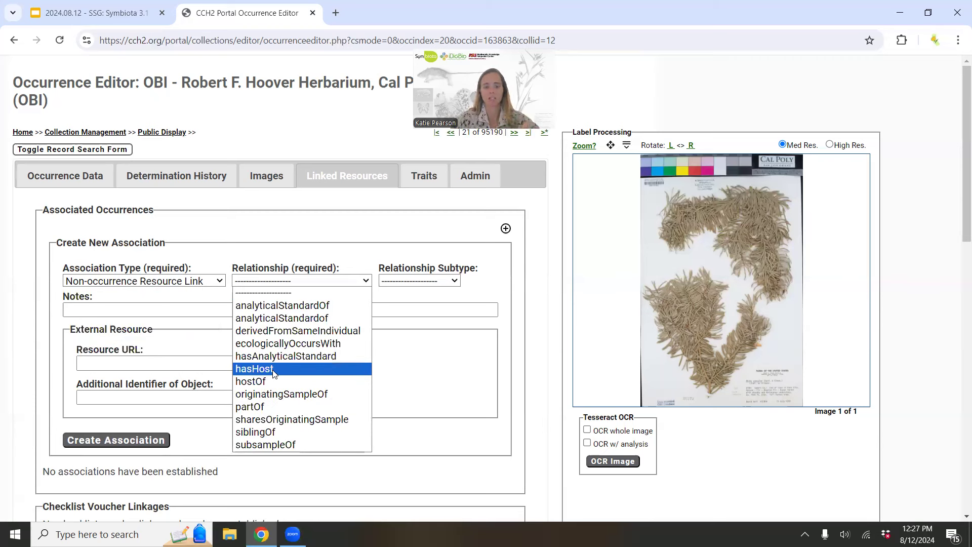
left_click(247, 256)
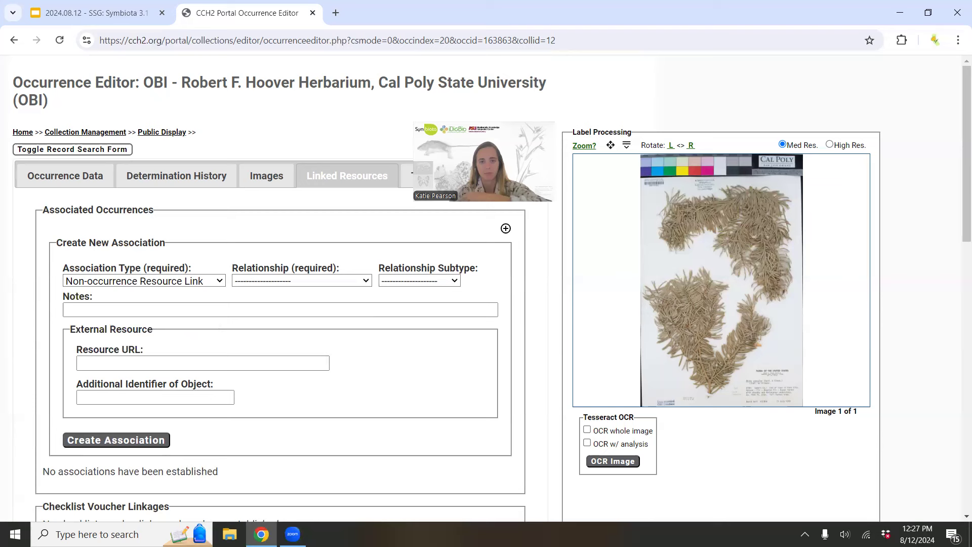
Step: Compare the association form's fields for Occurrence - Internal, Occurrence - External Link and Taxon Observation, ending on Non-occurrence Resource Link
left_click(211, 282)
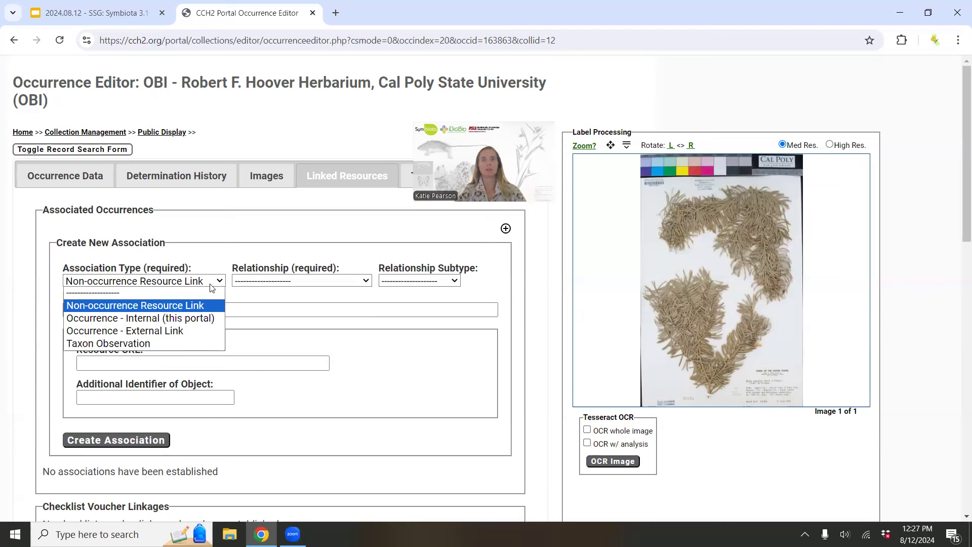
left_click(138, 319)
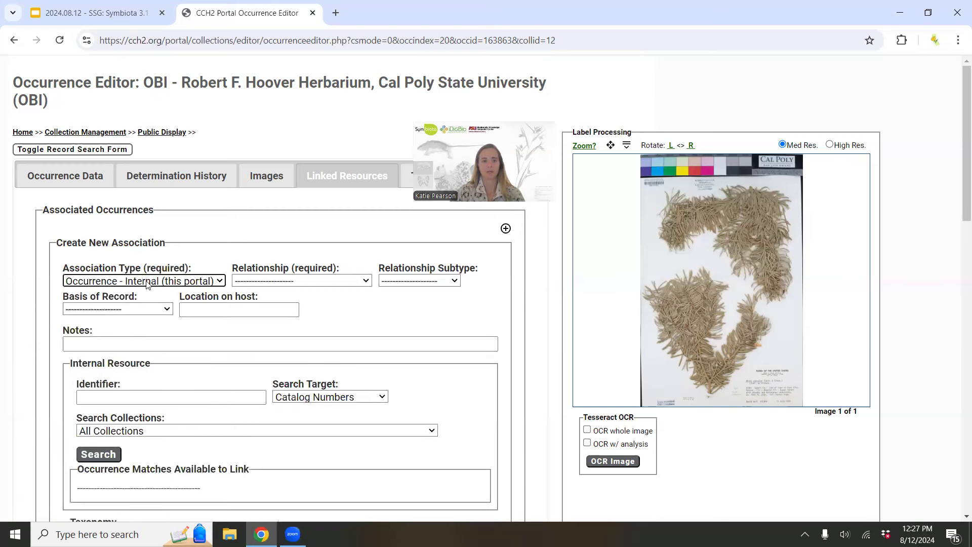
left_click(147, 284)
left_click(147, 329)
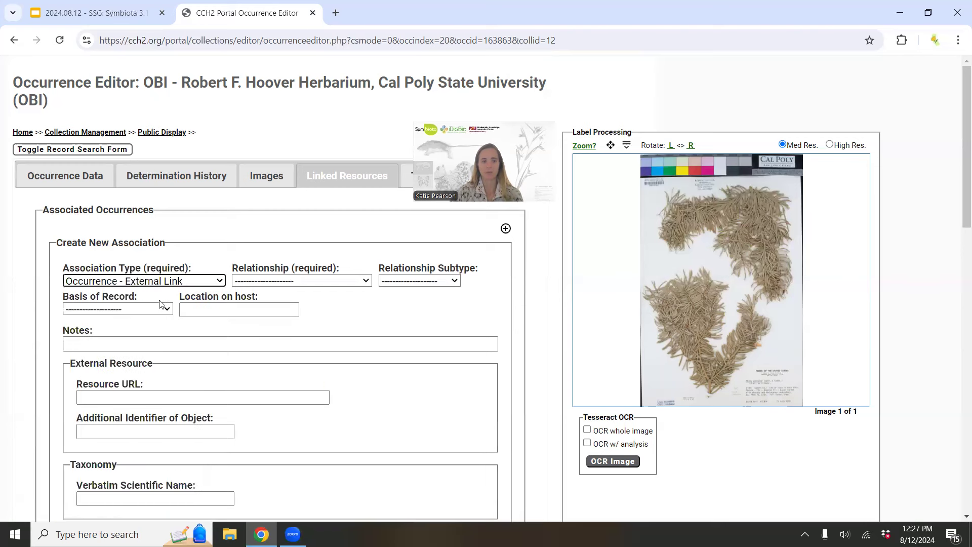
left_click(152, 281)
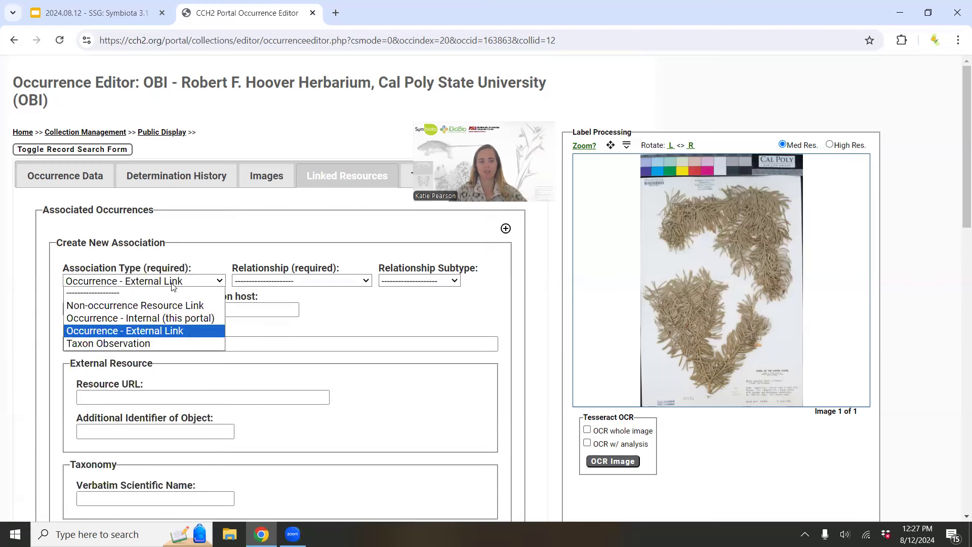
left_click(144, 343)
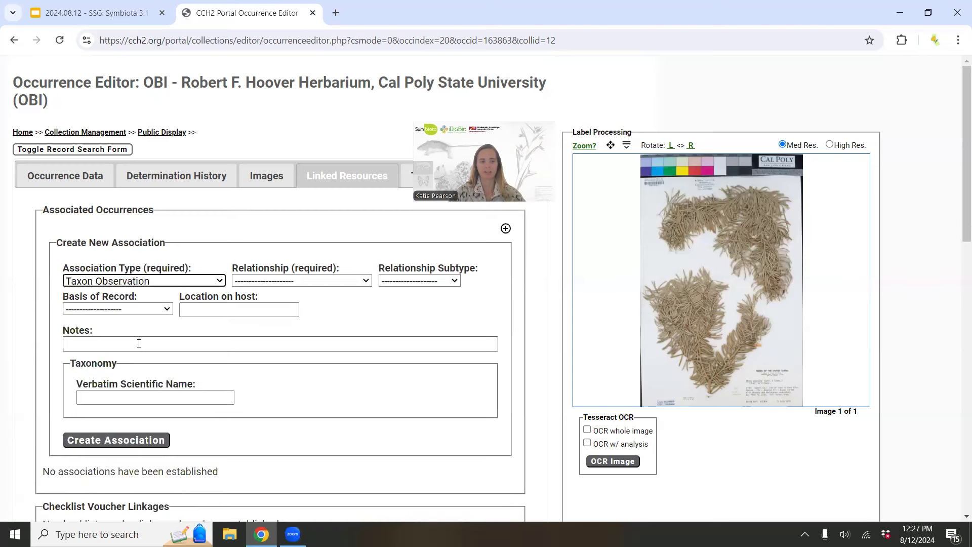
left_click(153, 284)
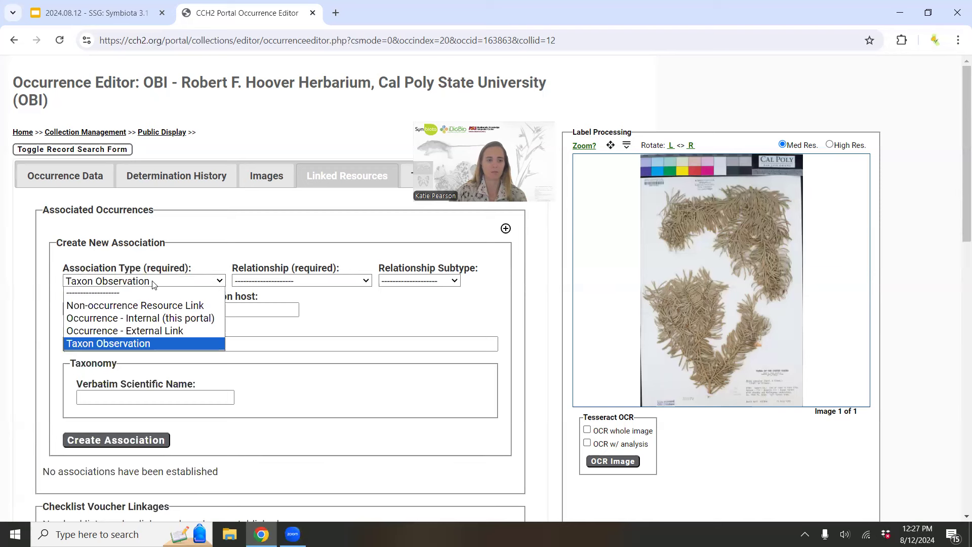
left_click(132, 305)
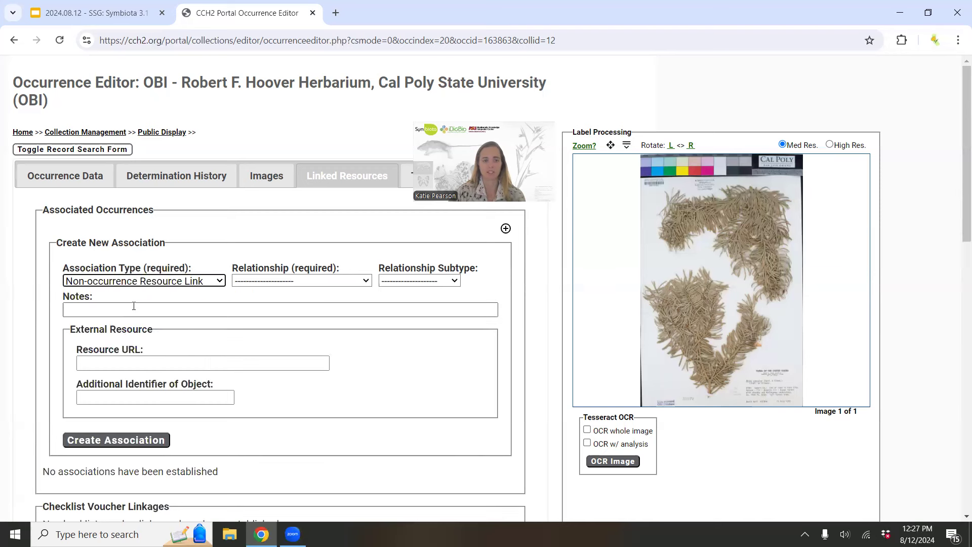
left_click(193, 297)
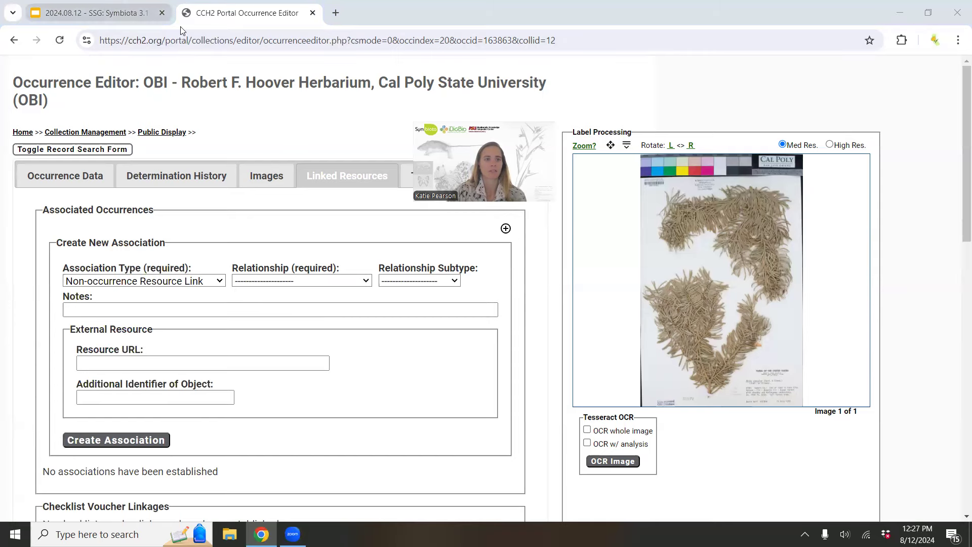
Step: Go to the OBI collection's management page and open Extended Data Import from the specimen record import options
left_click(84, 133)
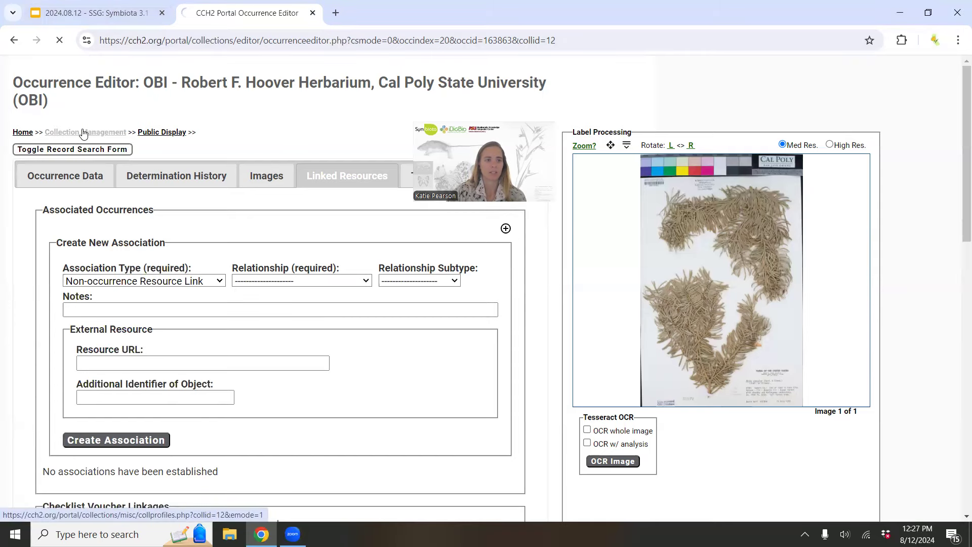
scroll(407, 335, "down", 3)
scroll(406, 334, "down", 5)
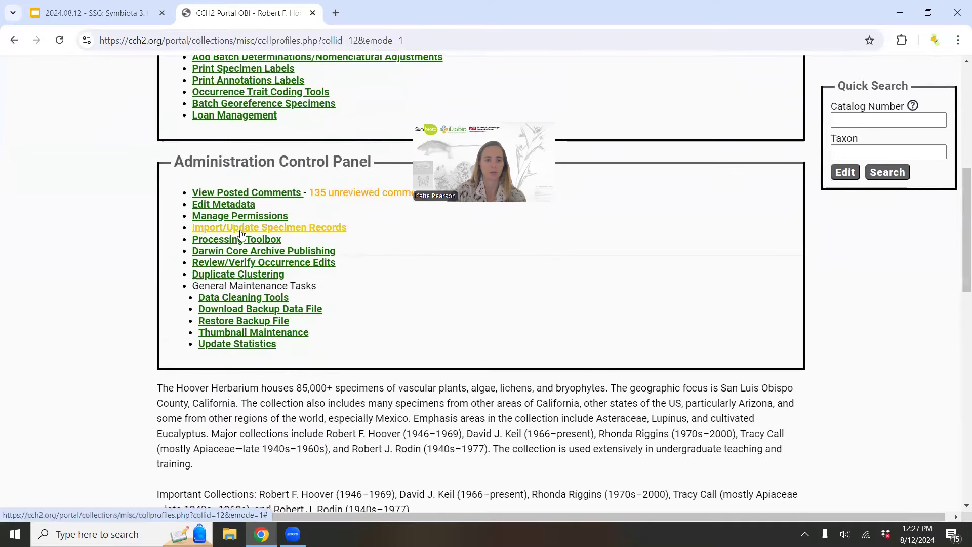
left_click(241, 231)
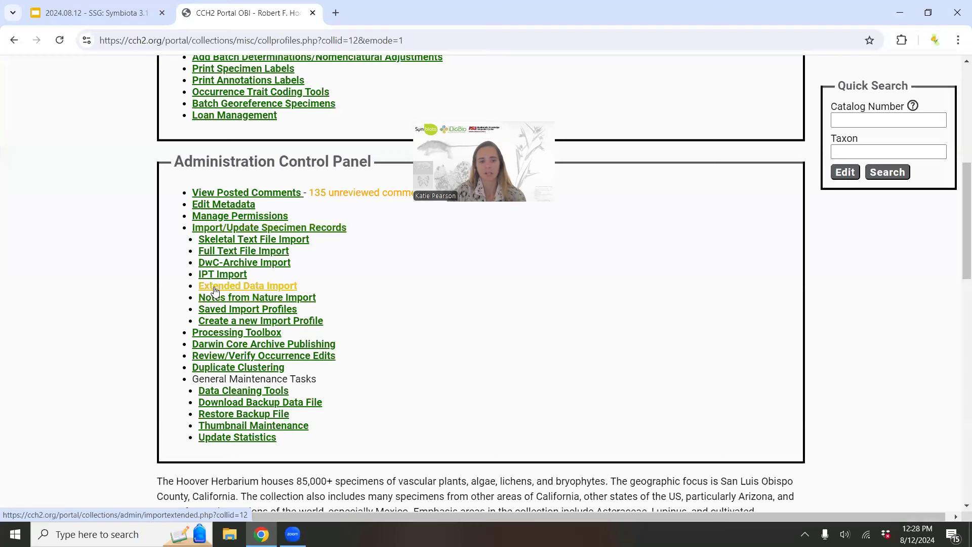
left_click(248, 287)
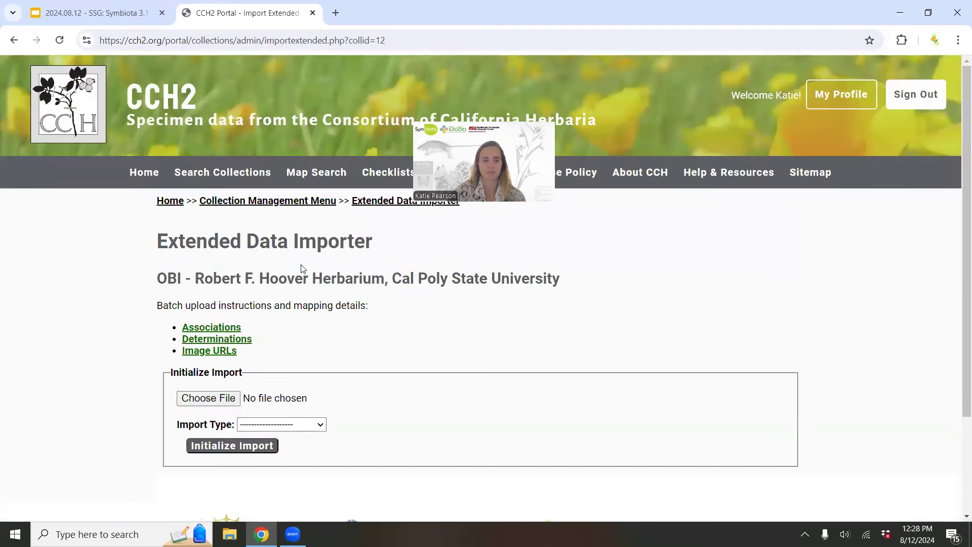
Step: Set the import type to Associations and review the association type choices without selecting one
scroll(329, 266, "down", 1)
left_click(302, 361)
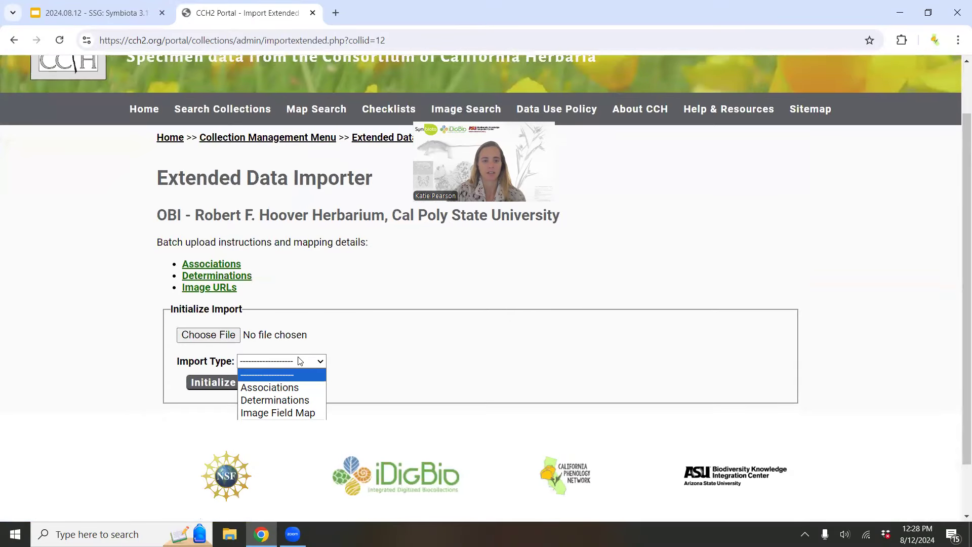
left_click(277, 387)
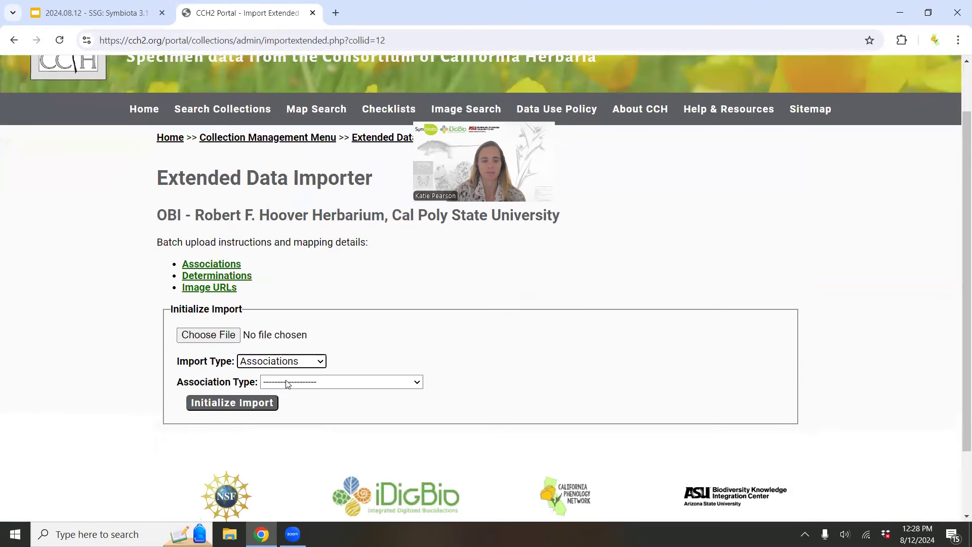
left_click(287, 383)
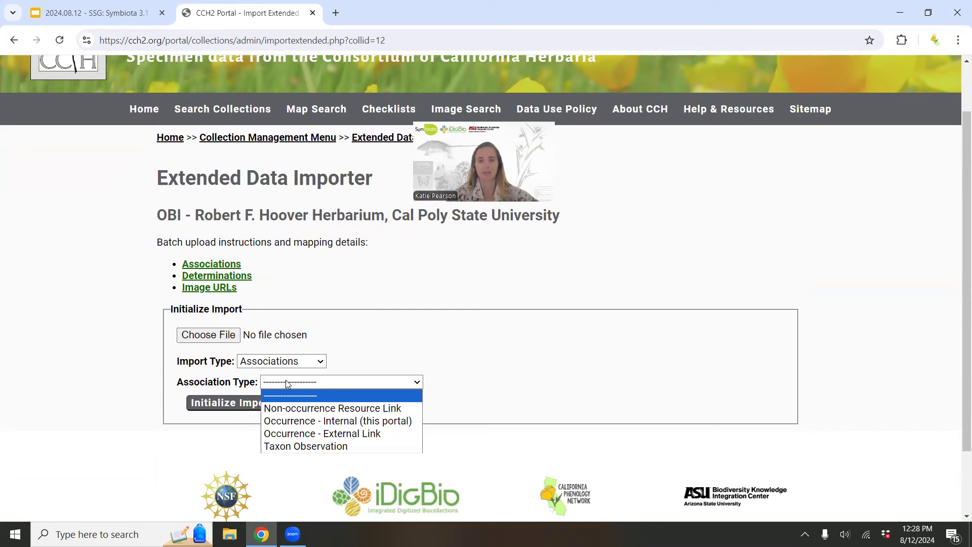
left_click(463, 337)
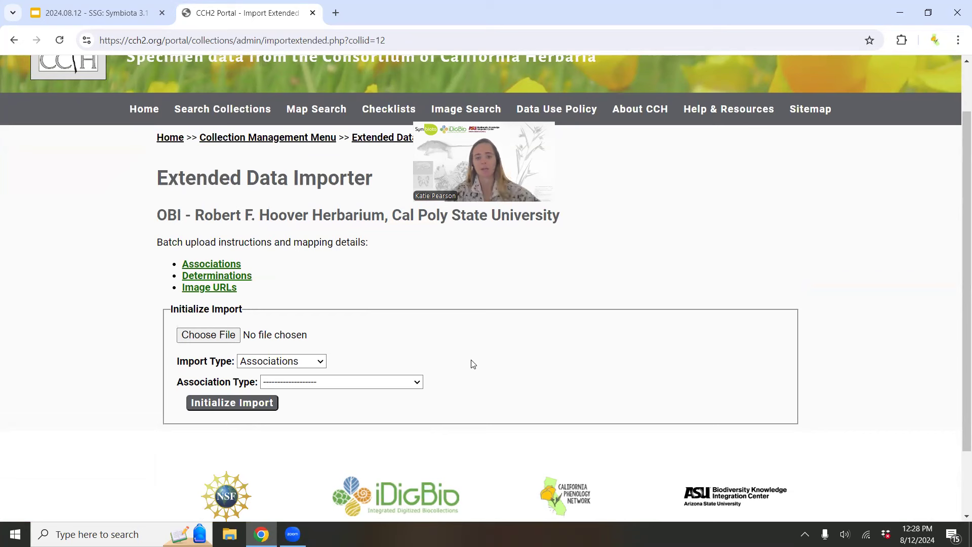